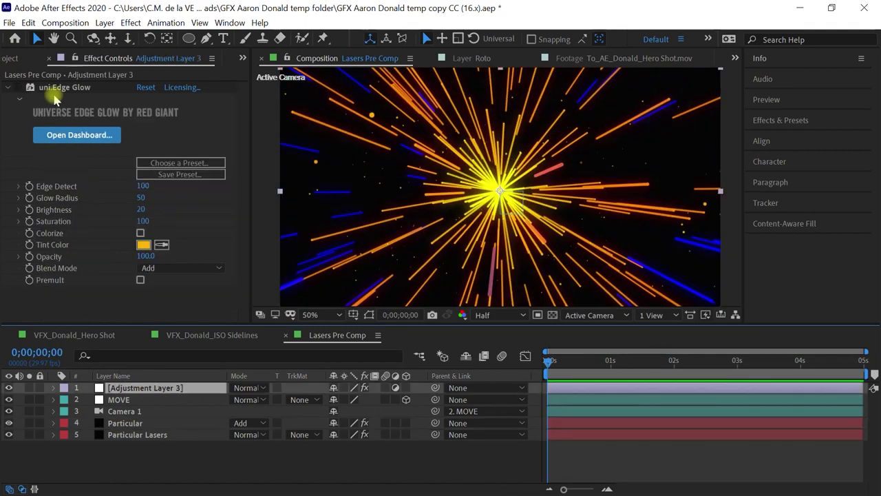
# Step: Inspect the MOVE null's position and Chromatic Aberration settings, then orbit Custom View 1 around the scene
pyautogui.click(173, 400)
pyautogui.press('p')
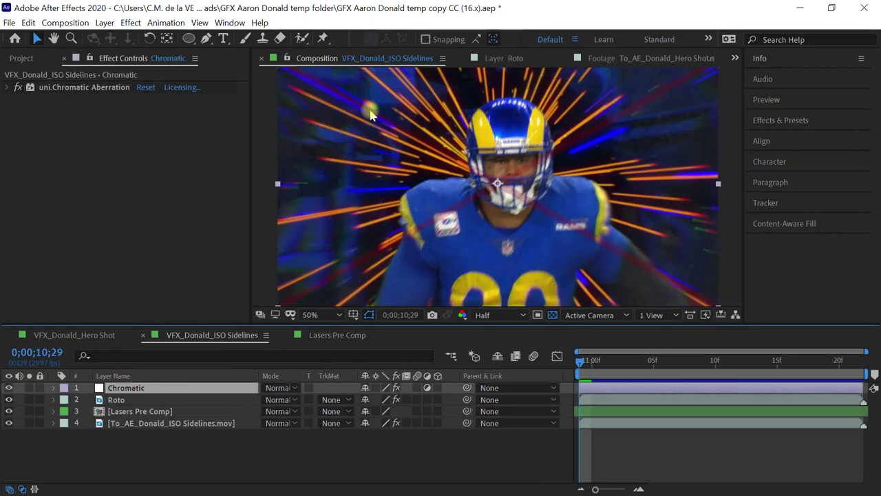
pyautogui.click(11, 87)
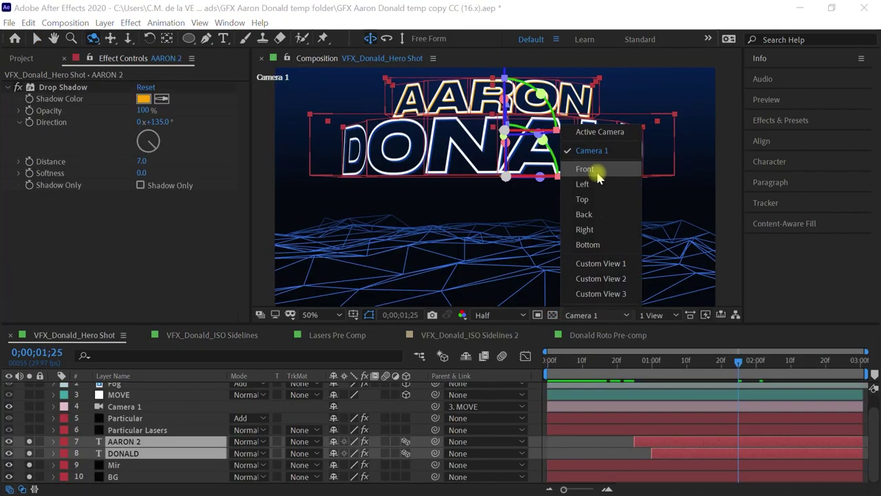
pyautogui.click(551, 259)
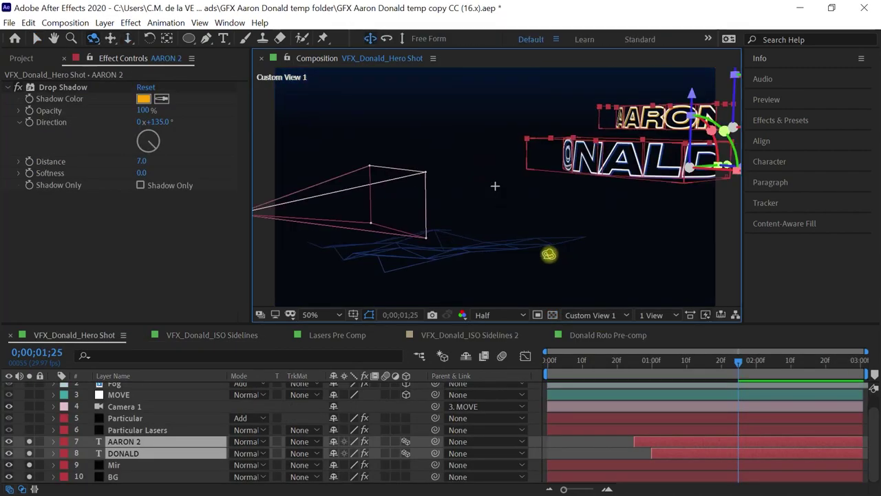
pyautogui.moveTo(520, 255); pyautogui.dragTo(495, 185)
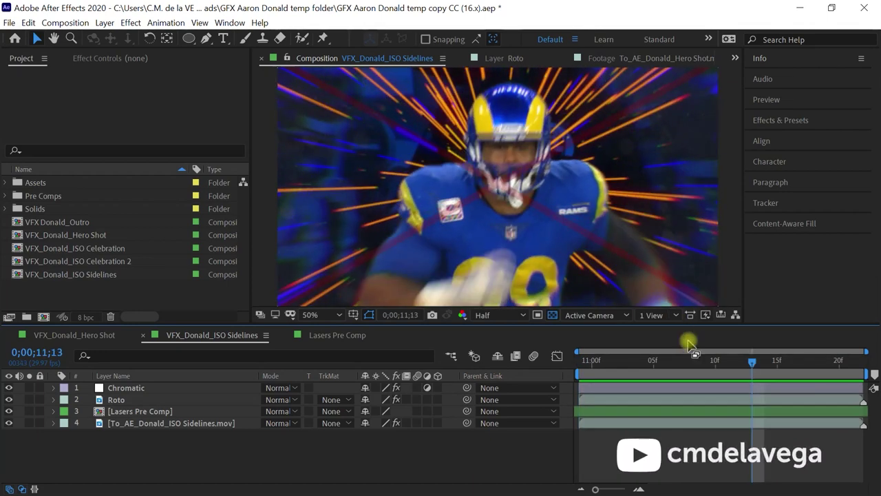
# Step: At frame 0;00;11;05, show the Chromatic layer's effects with uni.Chromatic Aberration collapsed
pyautogui.click(653, 361)
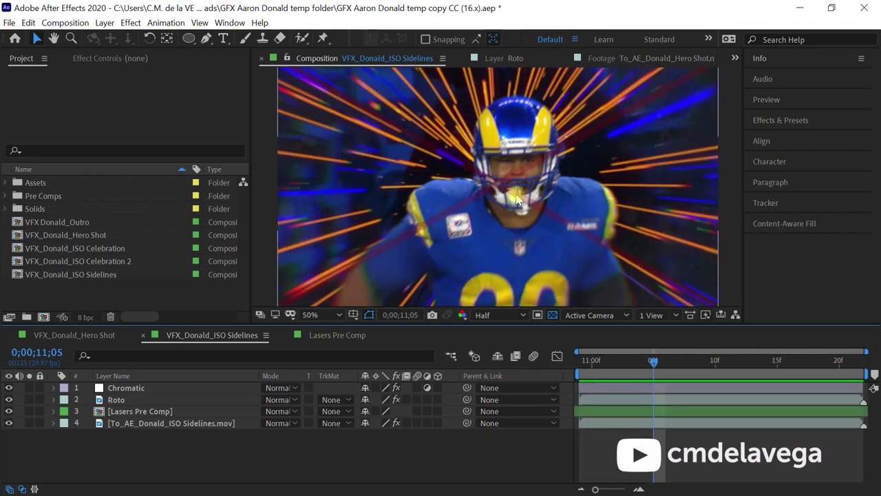
pyautogui.click(138, 389)
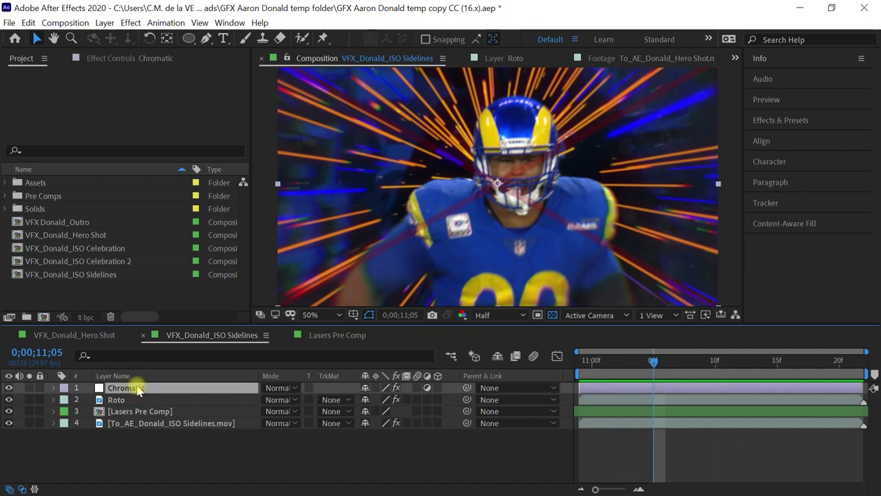
pyautogui.click(151, 57)
pyautogui.click(12, 88)
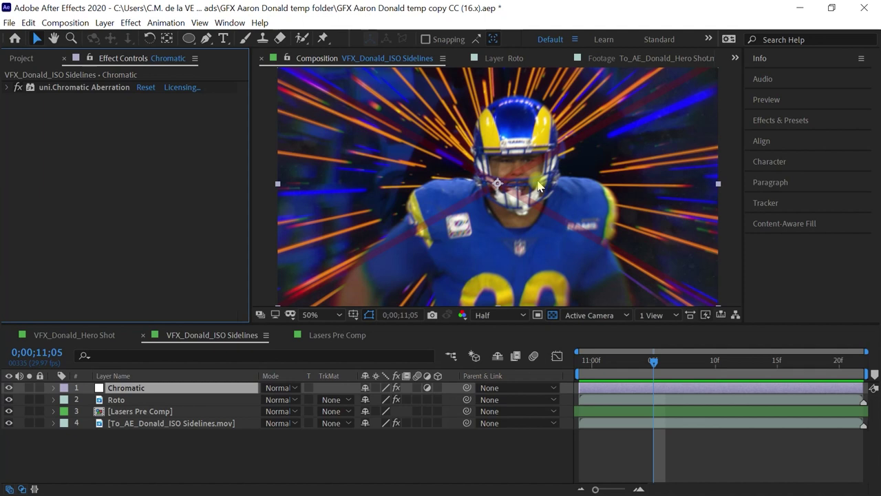
# Step: Solo the sidelines footage, preview it without Tint, then re-enable Tint at 0;00;11;05
pyautogui.click(124, 424)
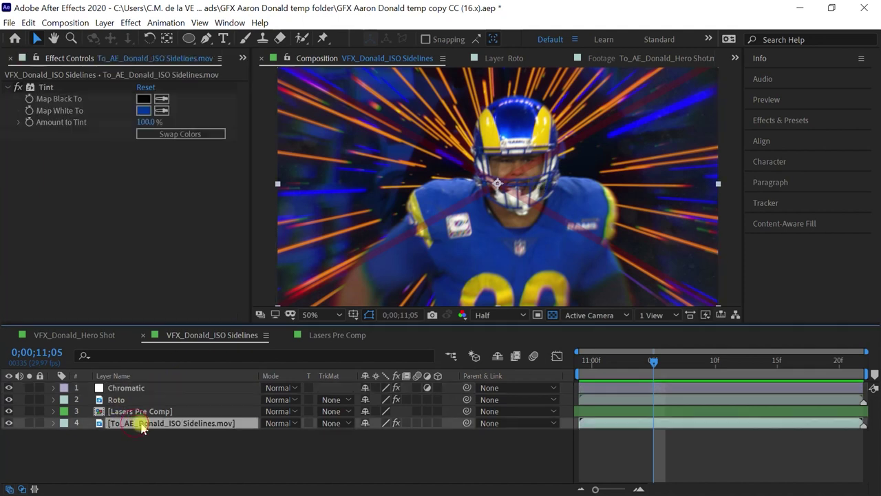
pyautogui.click(29, 423)
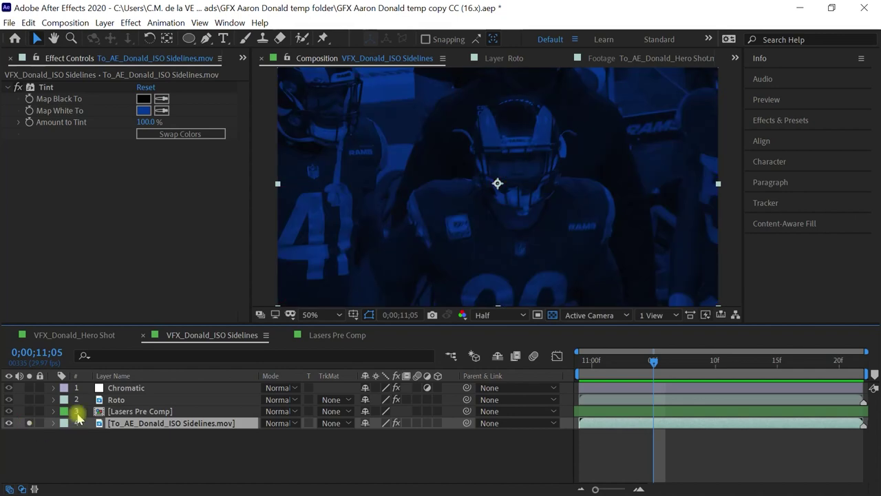
pyautogui.click(18, 88)
pyautogui.press('space')
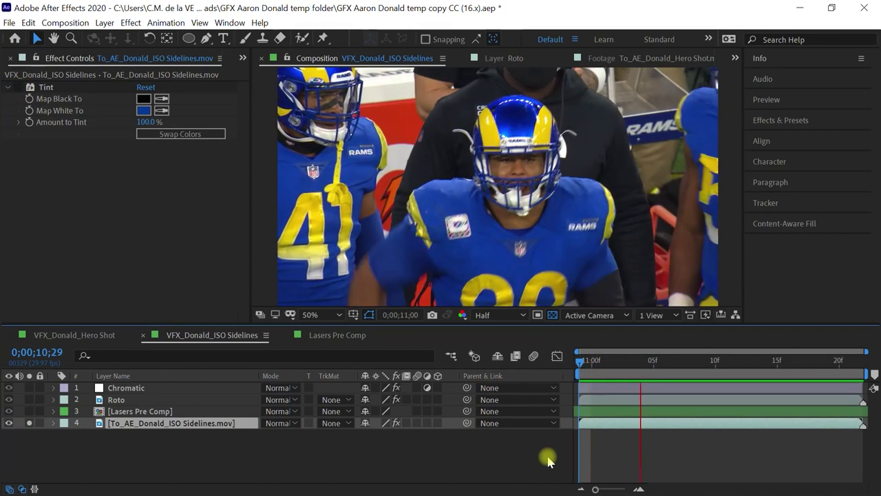
pyautogui.press('space')
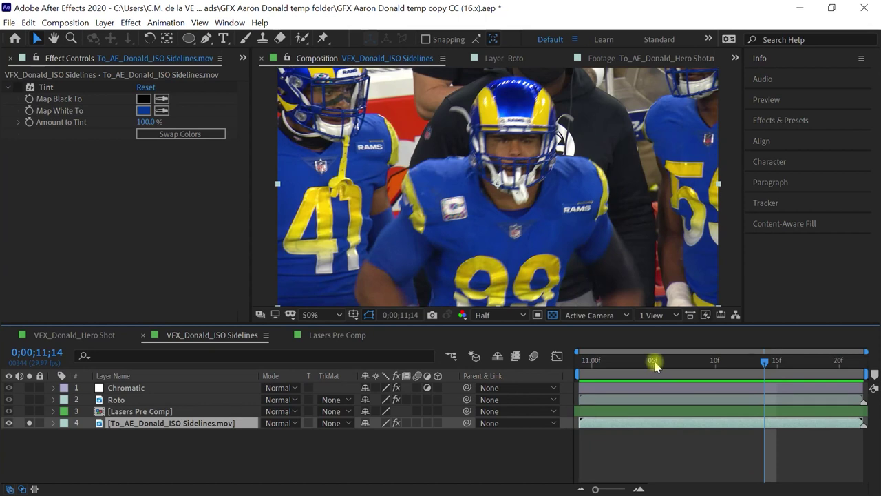
pyautogui.click(653, 363)
pyautogui.click(19, 87)
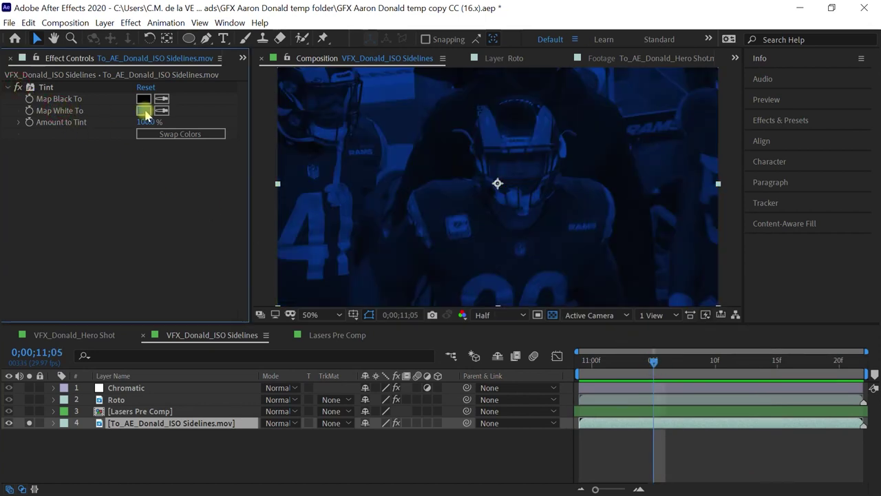
# Step: Solo only the Roto layer and preview the rotoscoped player cutout
pyautogui.click(100, 402)
pyautogui.click(29, 399)
pyautogui.click(29, 423)
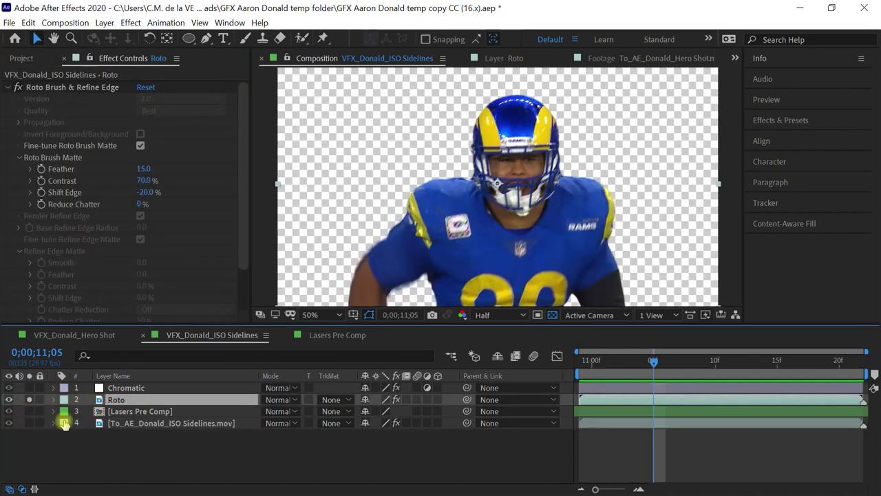
pyautogui.press('space')
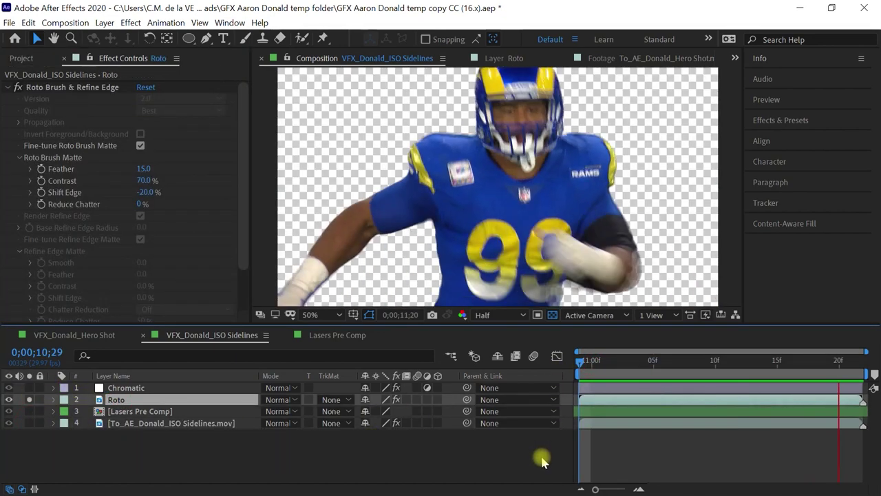
pyautogui.press('space')
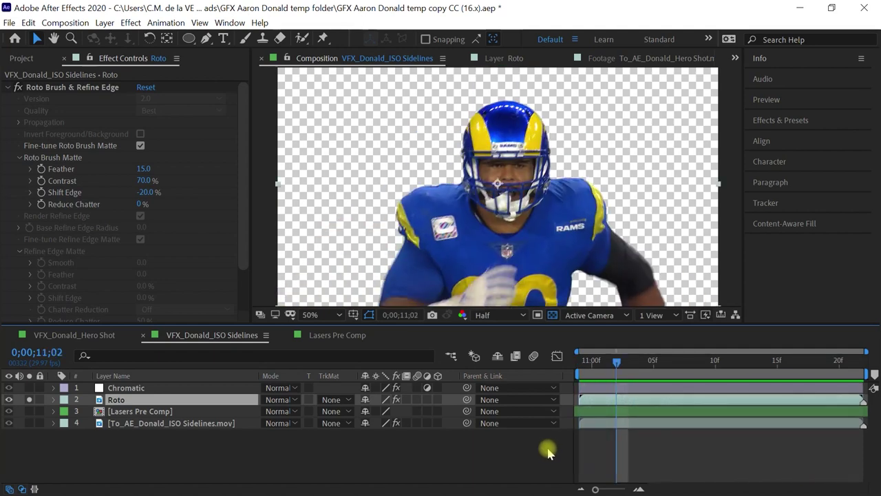
# Step: Also solo the tinted footage, preview the combined shot, and return to 0;00;11;05
pyautogui.click(29, 423)
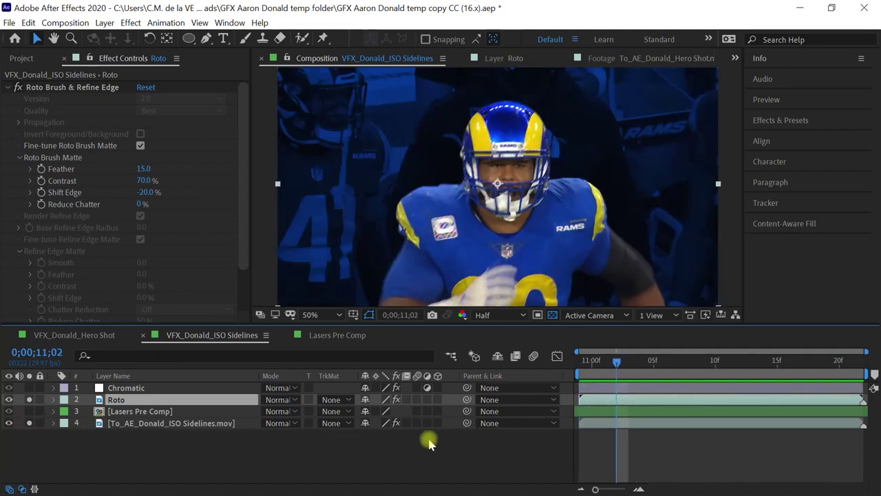
pyautogui.press('space')
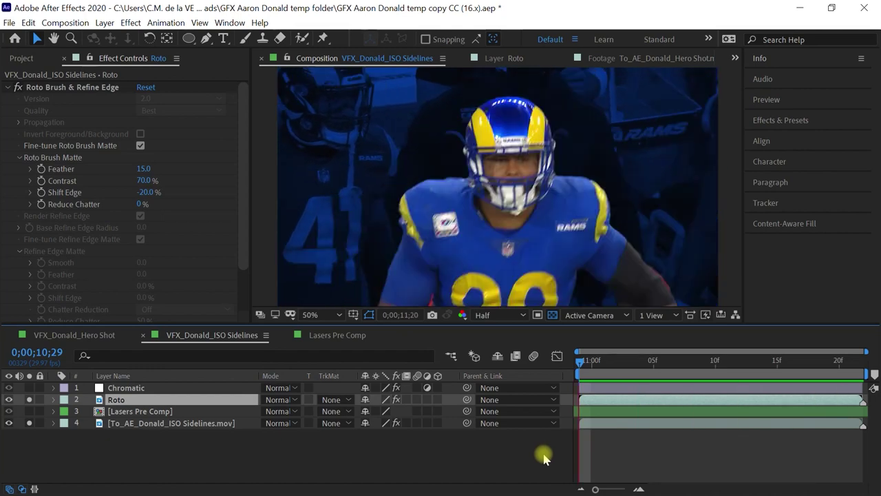
pyautogui.click(634, 402)
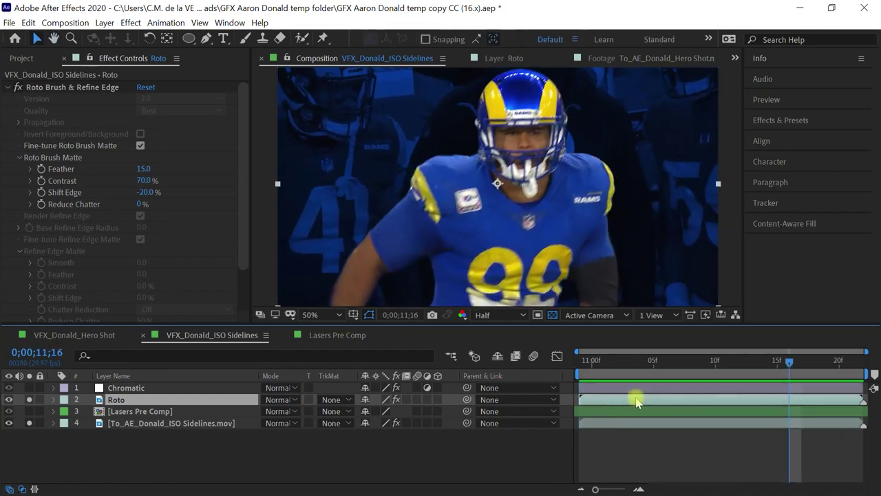
pyautogui.click(654, 365)
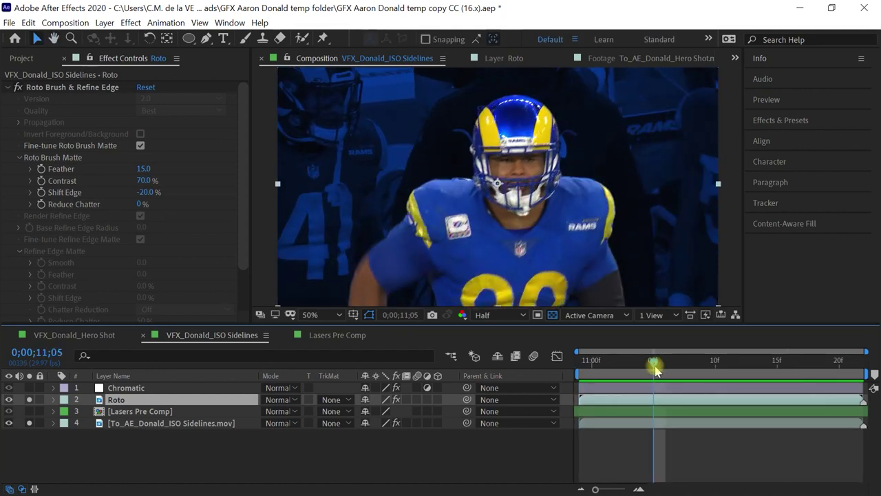
# Step: Add Lasers Pre Comp to the soloed layers, preview it, then open the pre-comp
pyautogui.click(135, 413)
pyautogui.click(30, 411)
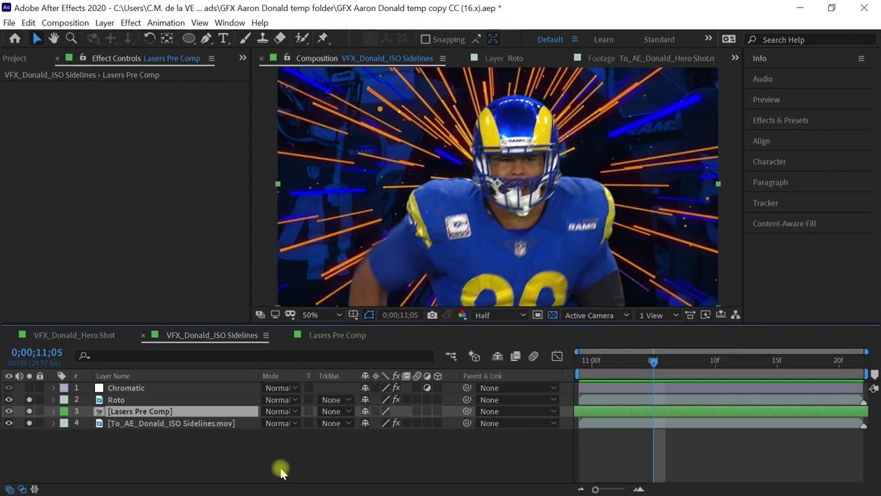
pyautogui.press('space')
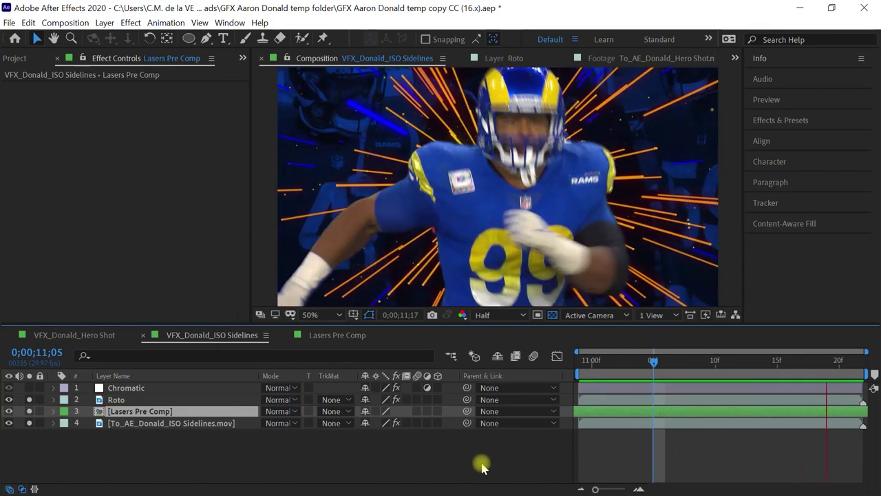
pyautogui.press('space')
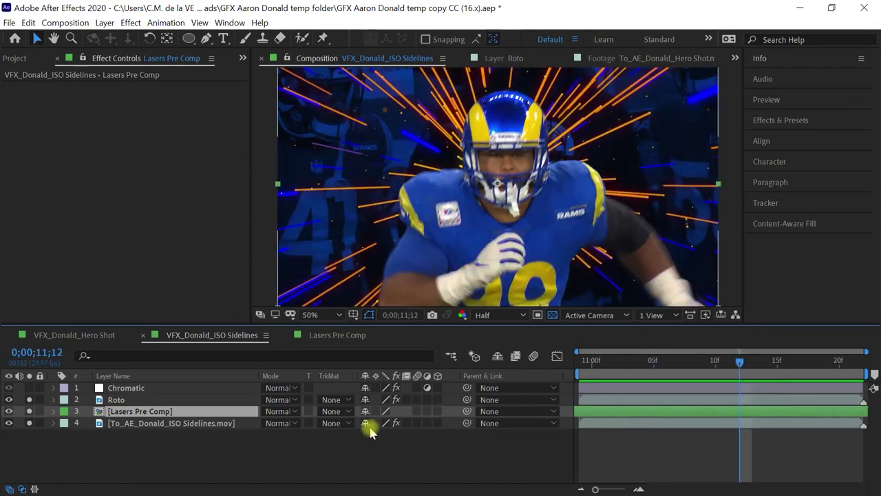
pyautogui.doubleClick(166, 411)
# Step: Preview the laser burst from an early frame with Particular Lasers selected
pyautogui.click(562, 360)
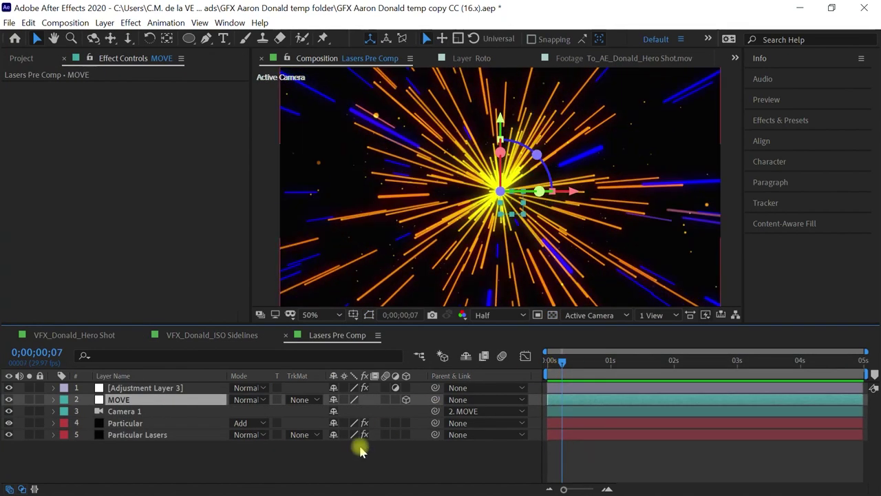
pyautogui.click(157, 435)
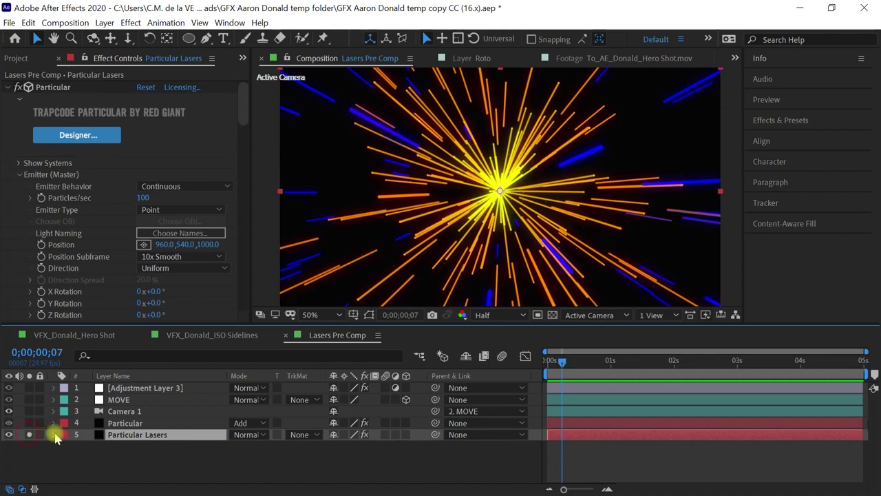
pyautogui.press('space')
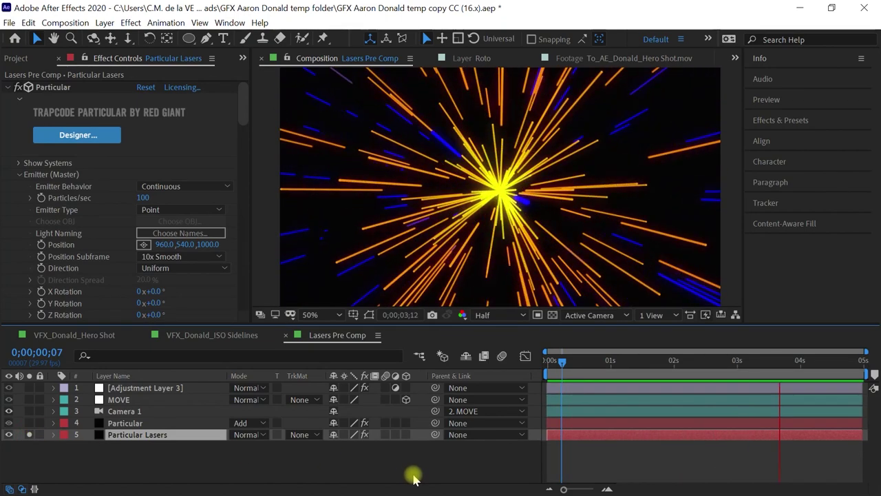
pyautogui.press('space')
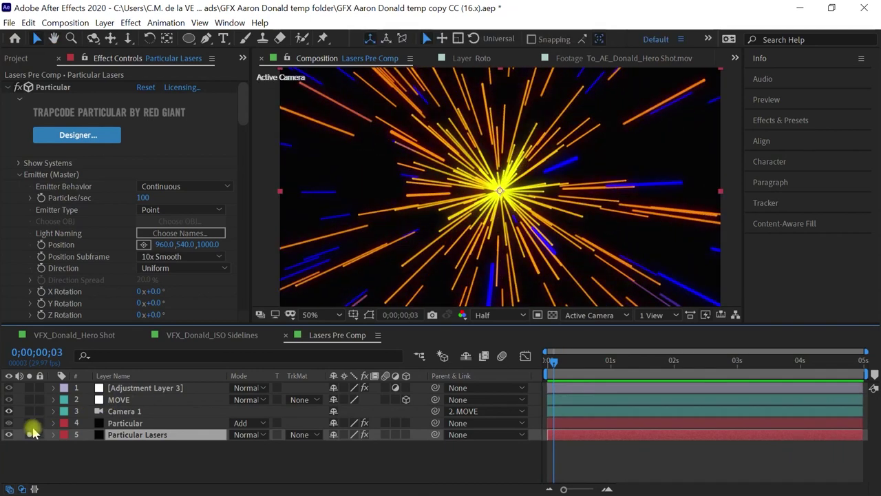
# Step: Preview the Particular dust particles soloed, then the full burst, ending at the first frame
pyautogui.click(29, 423)
pyautogui.click(128, 421)
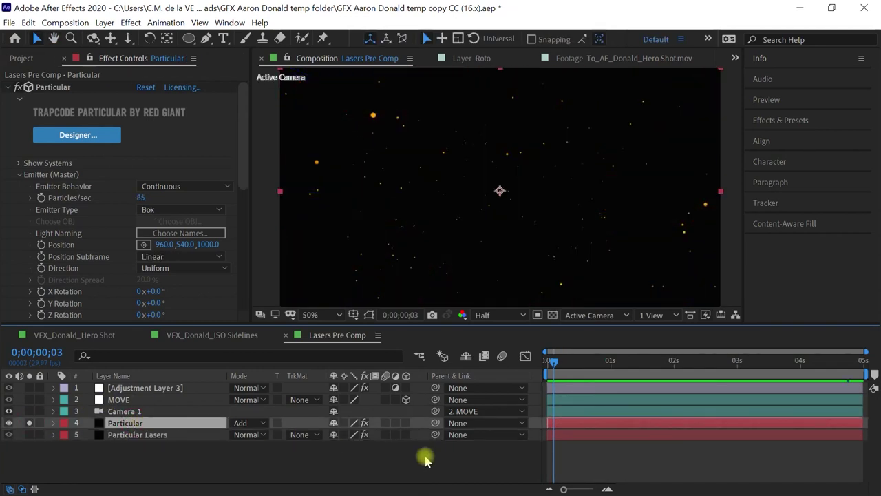
pyautogui.press('space')
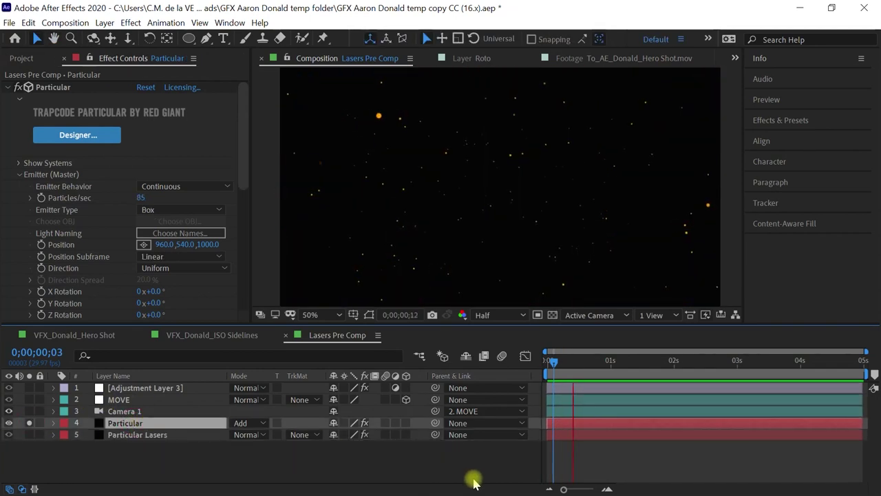
pyautogui.click(29, 424)
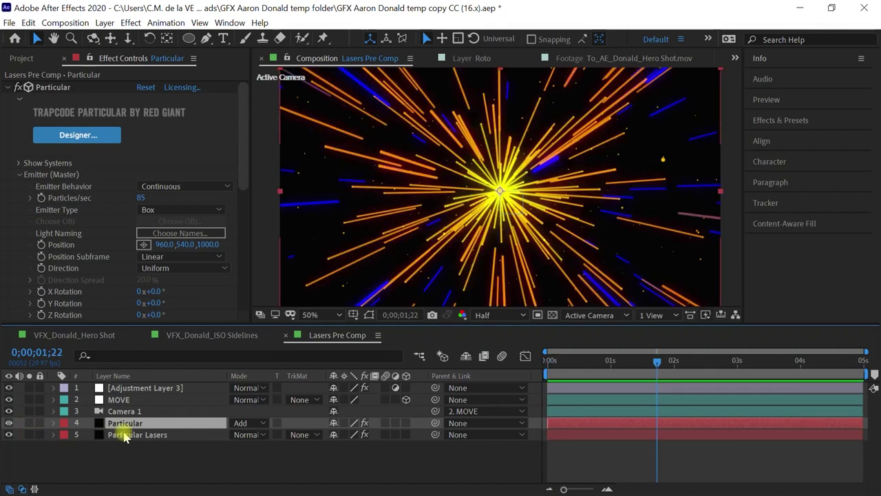
pyautogui.press('space')
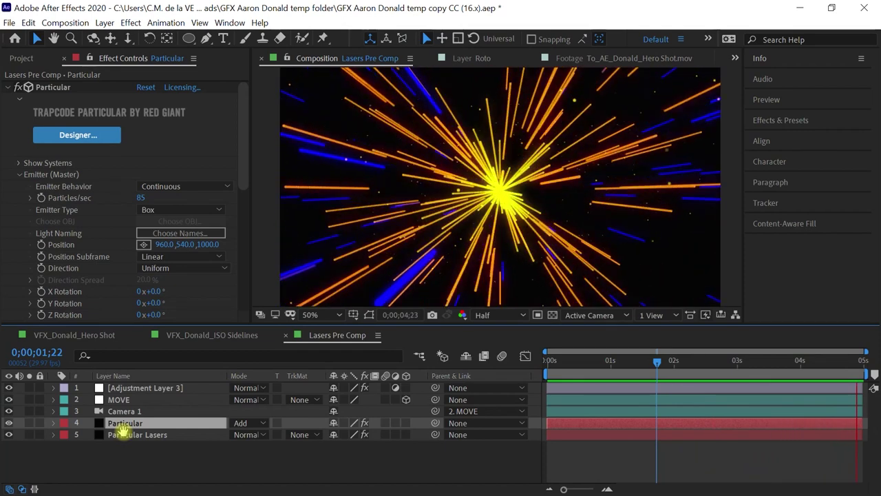
pyautogui.press('Home')
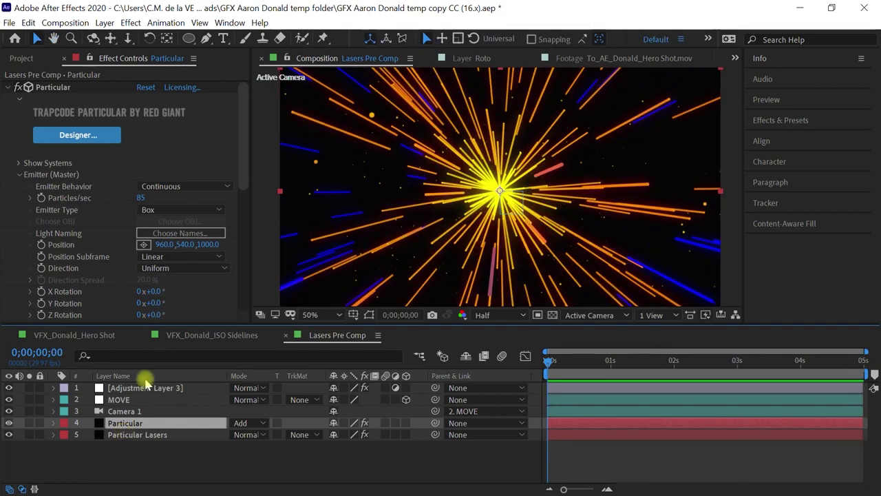
# Step: Turn the adjustment layer's Edge Glow back on, then hide the adjustment layer
pyautogui.click(142, 388)
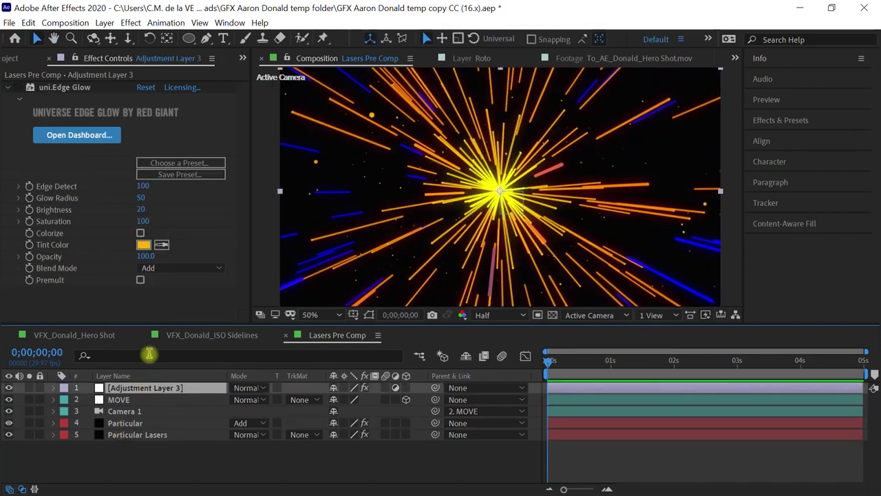
pyautogui.click(18, 88)
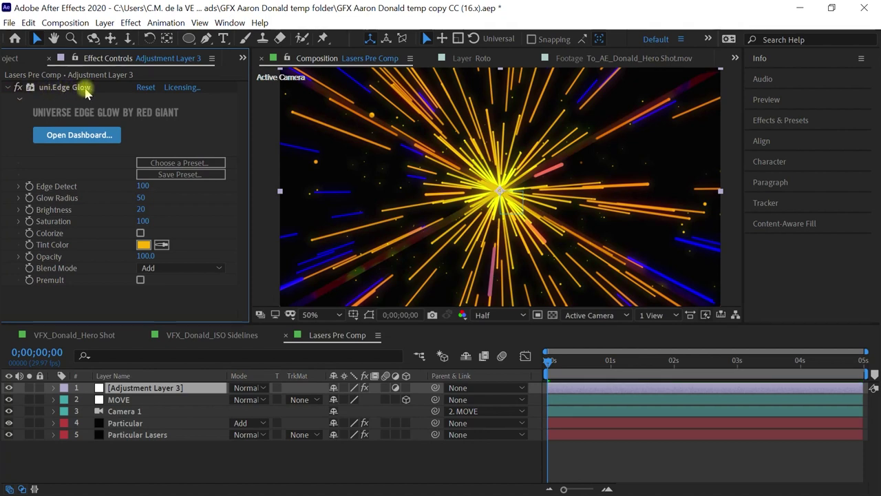
pyautogui.click(117, 391)
pyautogui.click(9, 388)
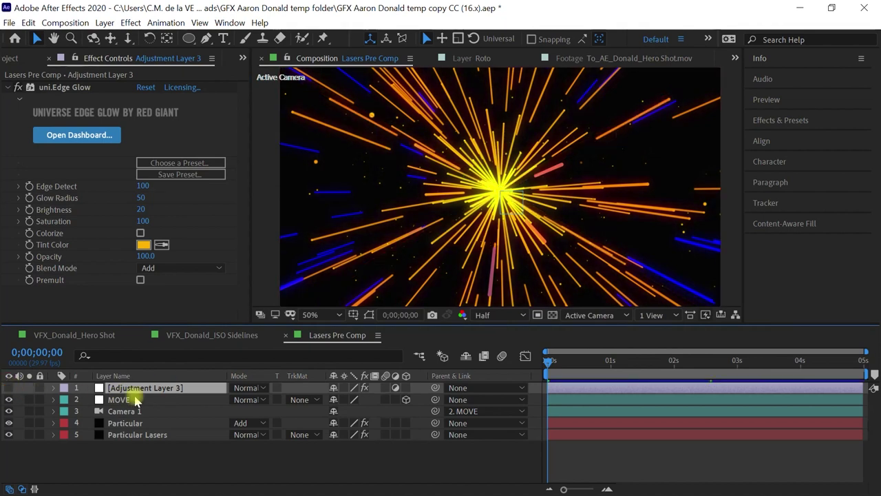
# Step: Show MOVE's position, push Z Position to -24, then undo back to 0
pyautogui.click(128, 412)
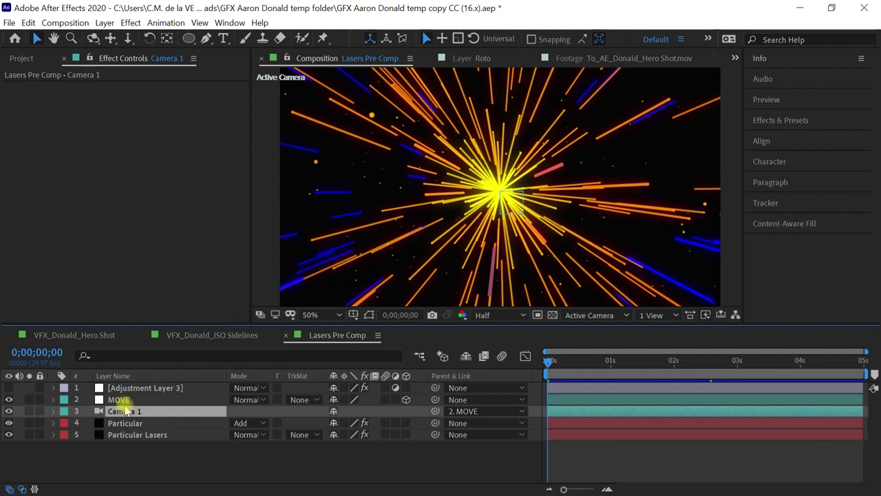
pyautogui.click(130, 400)
pyautogui.press('p')
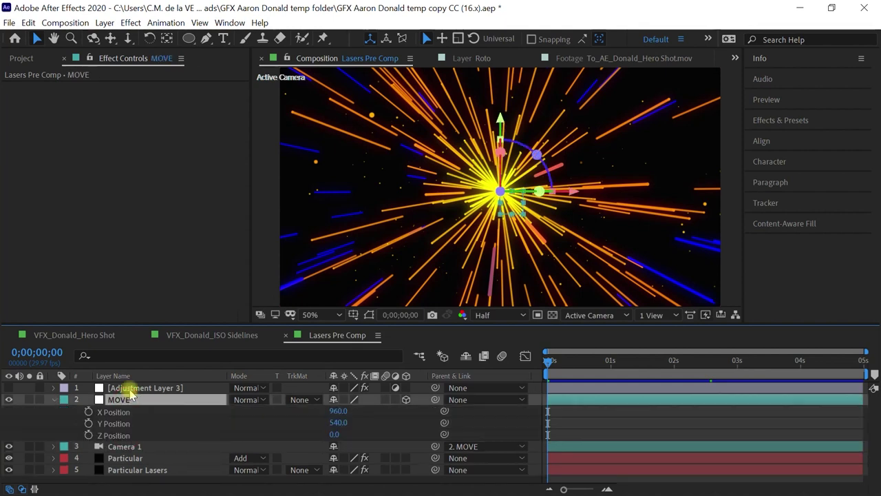
pyautogui.click(199, 435)
pyautogui.moveTo(334, 435); pyautogui.dragTo(402, 421)
pyautogui.hotkey('ctrl', 'z')
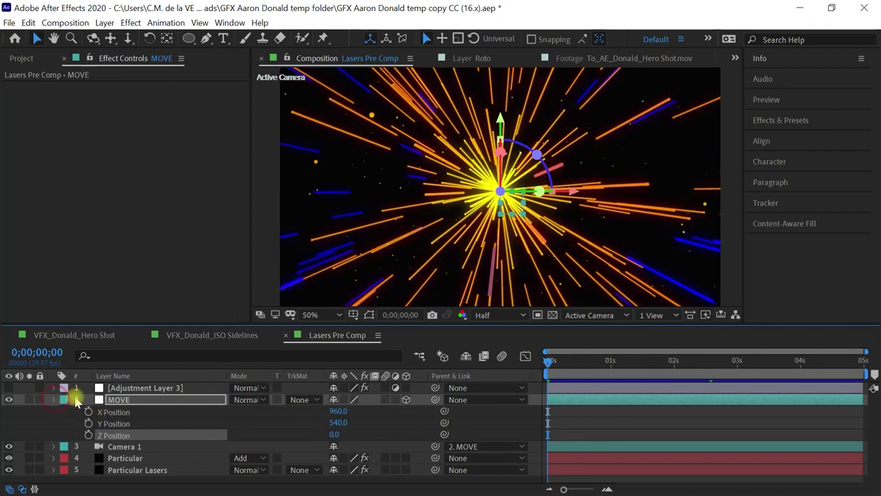
# Step: Switch to VFX_Donald_ISO Sidelines at 0;00;10;29 and expand Chromatic's uni.Chromatic Aberration settings
pyautogui.click(309, 464)
pyautogui.click(218, 336)
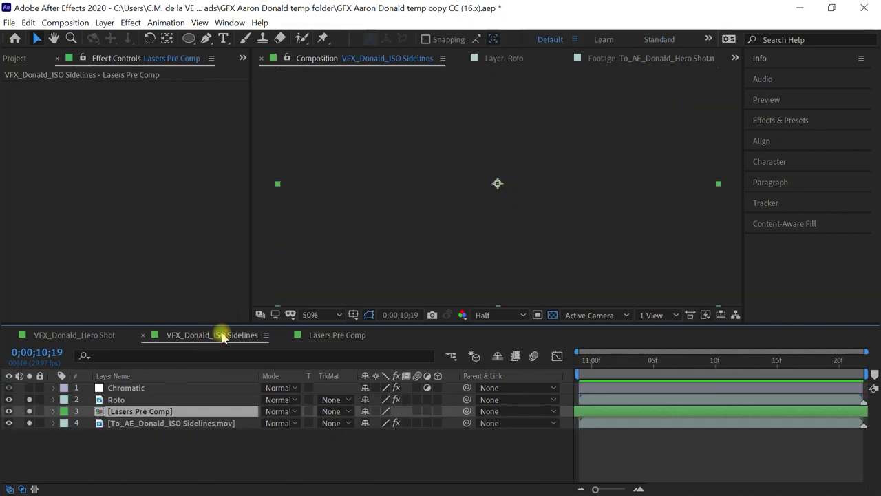
pyautogui.moveTo(611, 365); pyautogui.dragTo(583, 447)
pyautogui.click(135, 388)
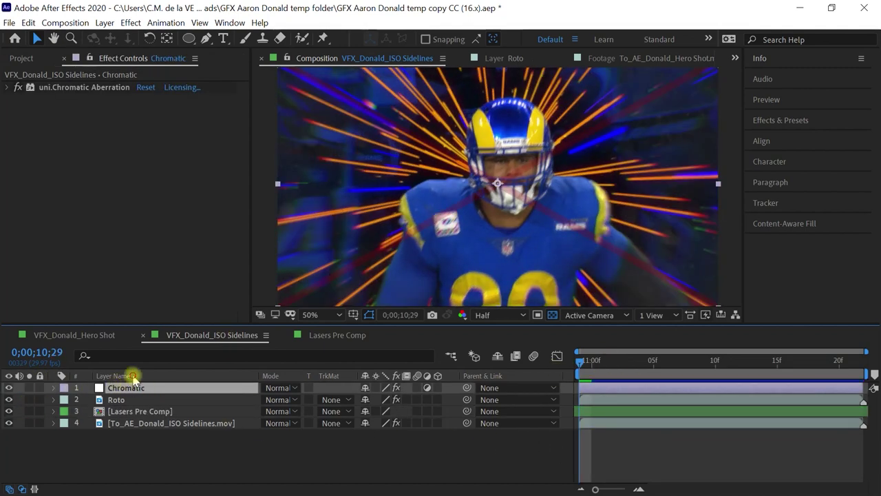
pyautogui.click(133, 376)
pyautogui.click(133, 376)
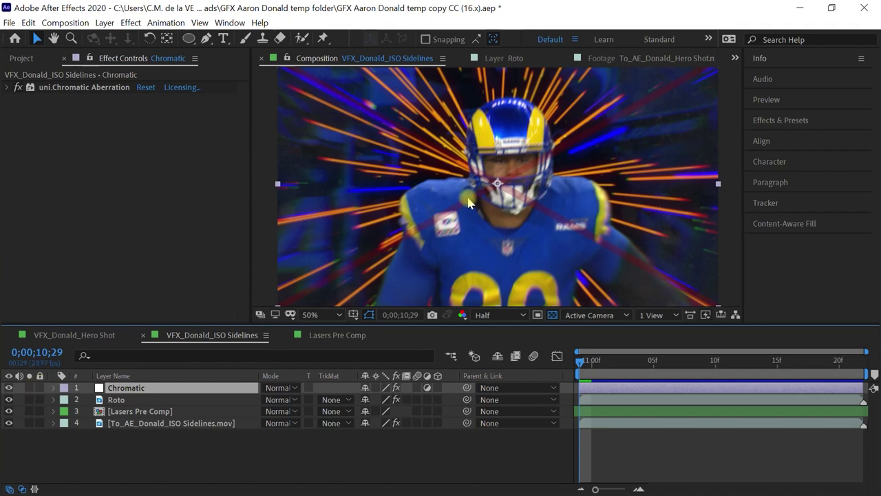
pyautogui.click(60, 88)
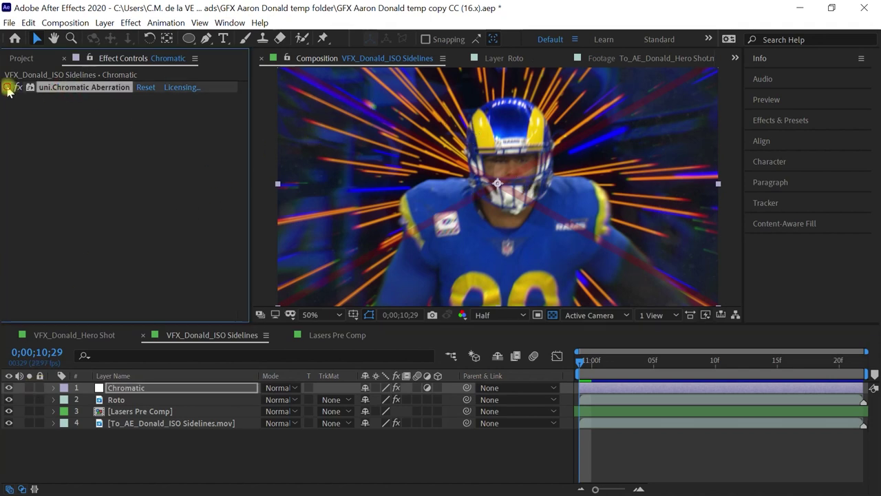
pyautogui.click(8, 88)
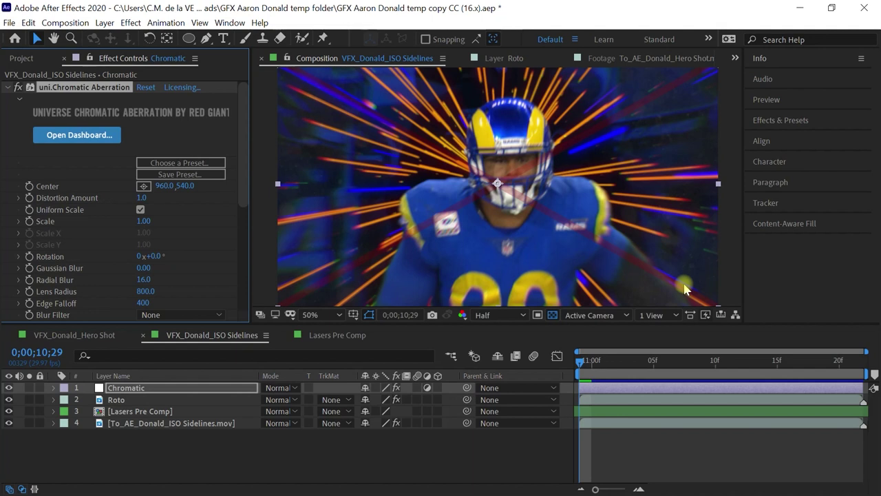
# Step: Hide the Chromatic layer and nest VFX_Donald_ISO Sidelines into a new composition
pyautogui.click(164, 388)
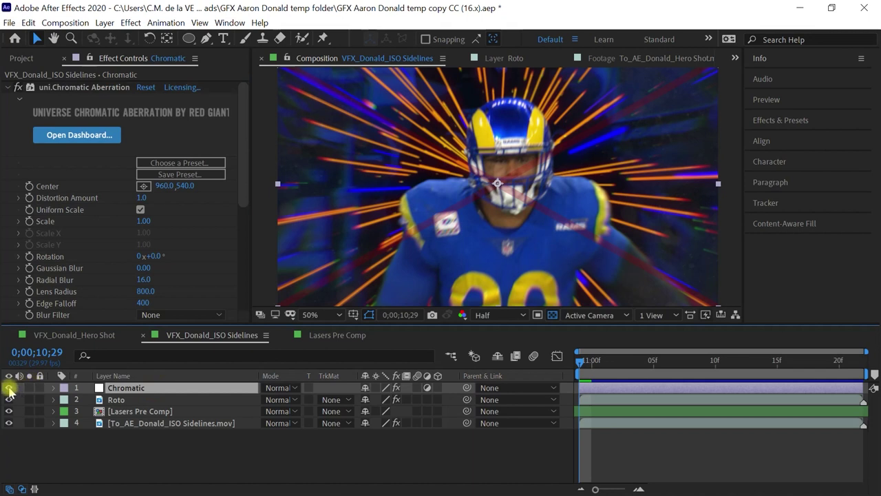
pyautogui.click(8, 388)
pyautogui.click(21, 59)
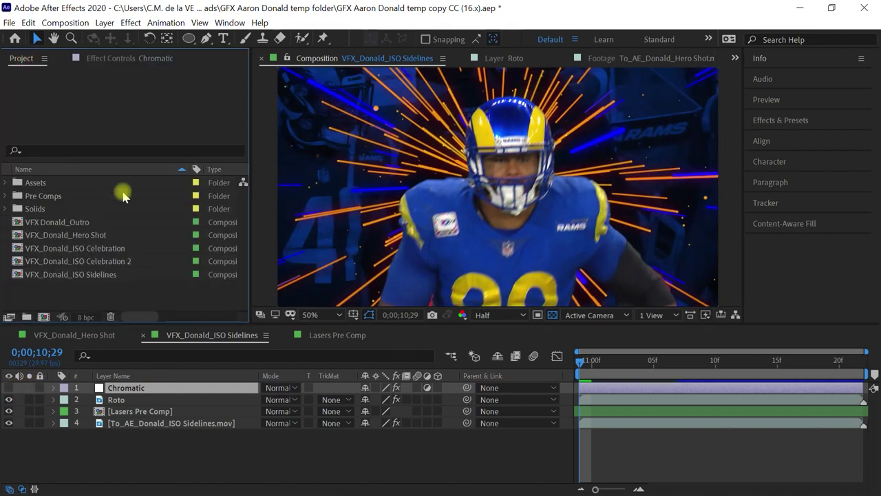
pyautogui.click(110, 275)
pyautogui.moveTo(96, 276); pyautogui.dragTo(43, 318)
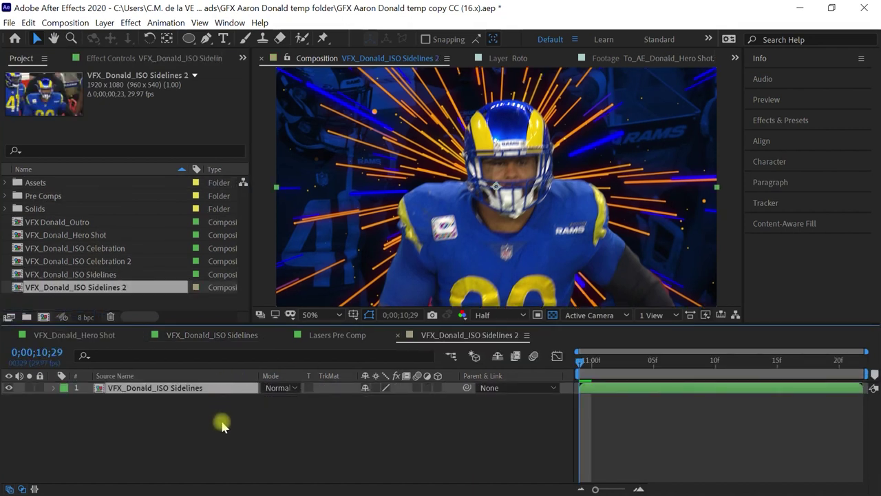
# Step: Duplicate the nested sidelines layer and rename the copies Footage and R
pyautogui.hotkey('ctrl', 'd')
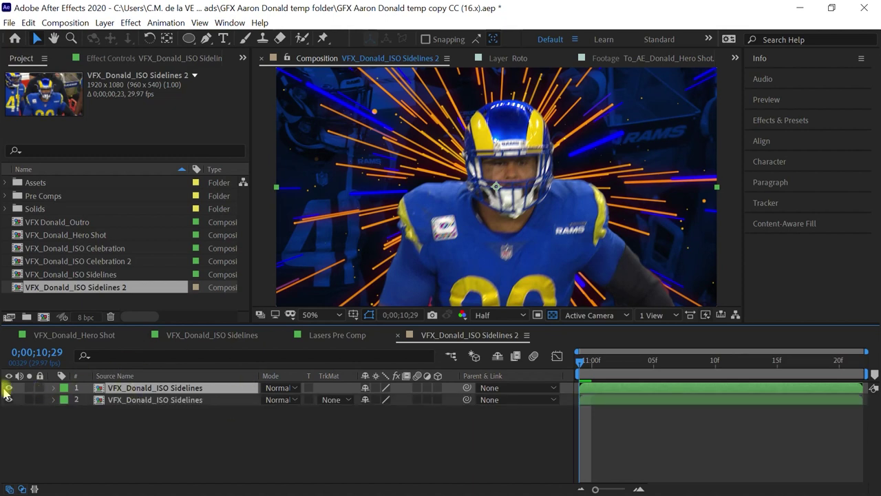
pyautogui.press('Return')
pyautogui.write('Footage')
pyautogui.press('Return')
pyautogui.click(141, 399)
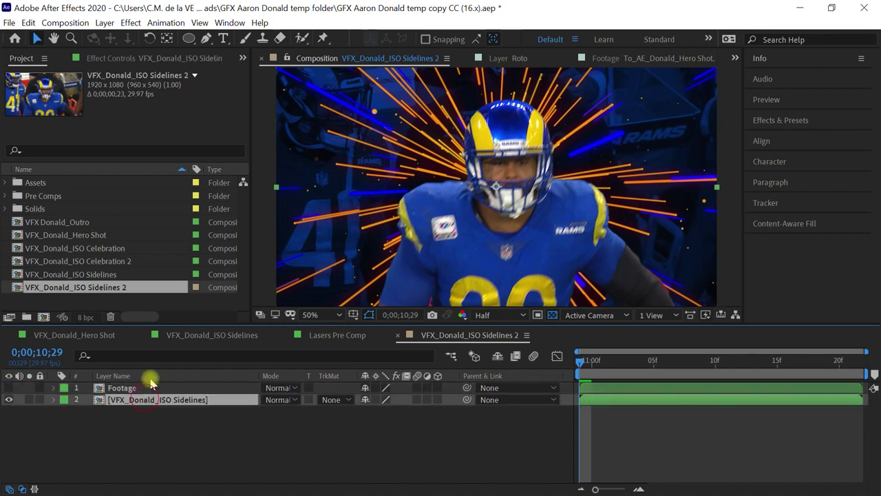
pyautogui.press('Return')
pyautogui.write('R')
pyautogui.press('Return')
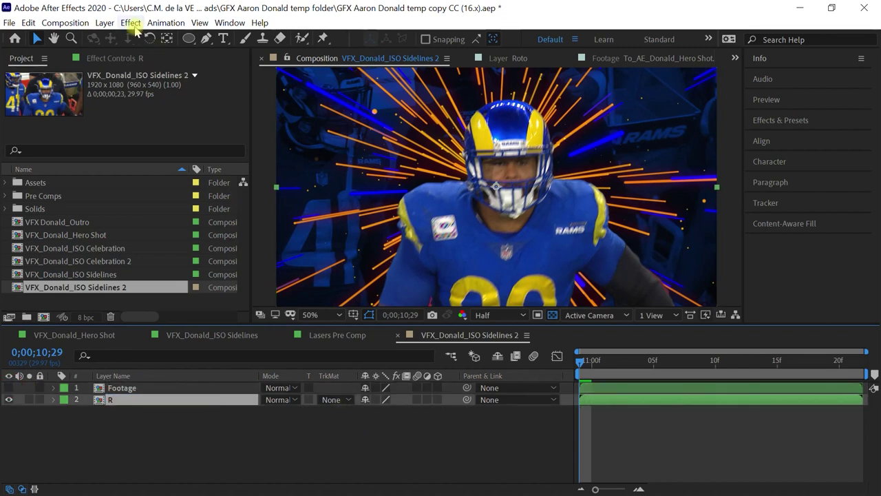
# Step: Apply Shift Channels to layer R with green and blue set to Full Off
pyautogui.click(131, 23)
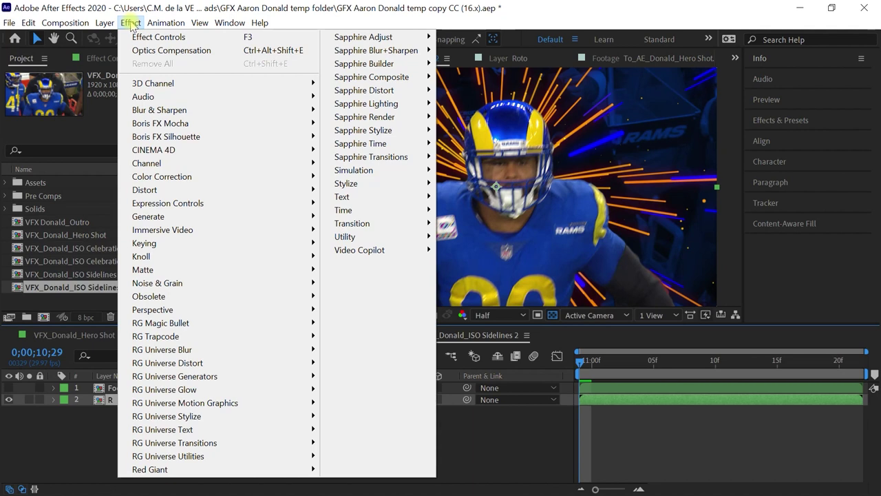
pyautogui.moveTo(232, 163)
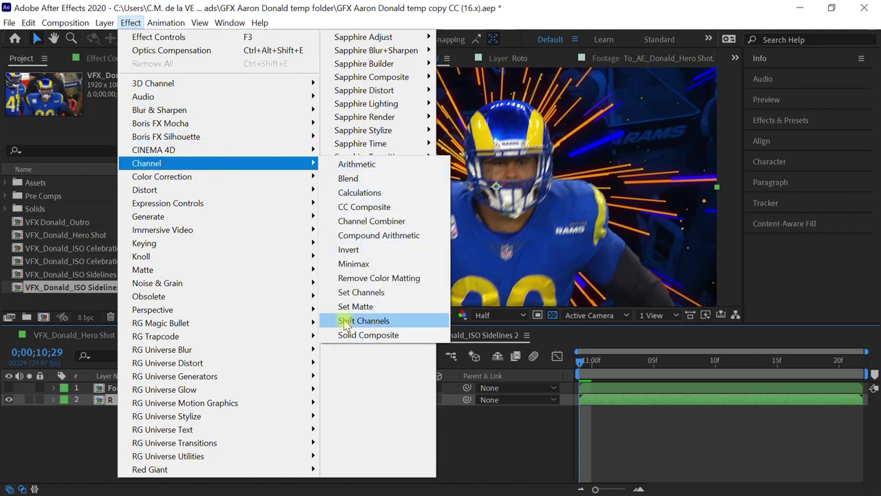
pyautogui.click(403, 324)
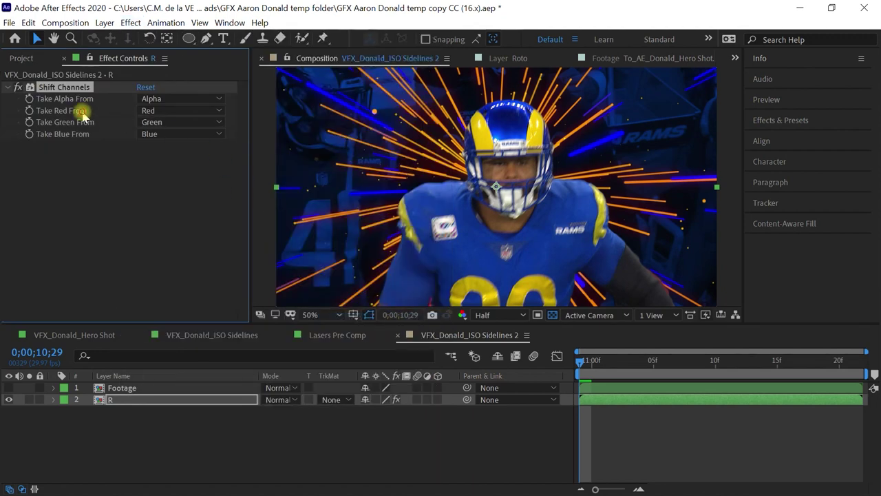
pyautogui.click(148, 122)
pyautogui.click(178, 264)
pyautogui.click(148, 133)
pyautogui.click(178, 276)
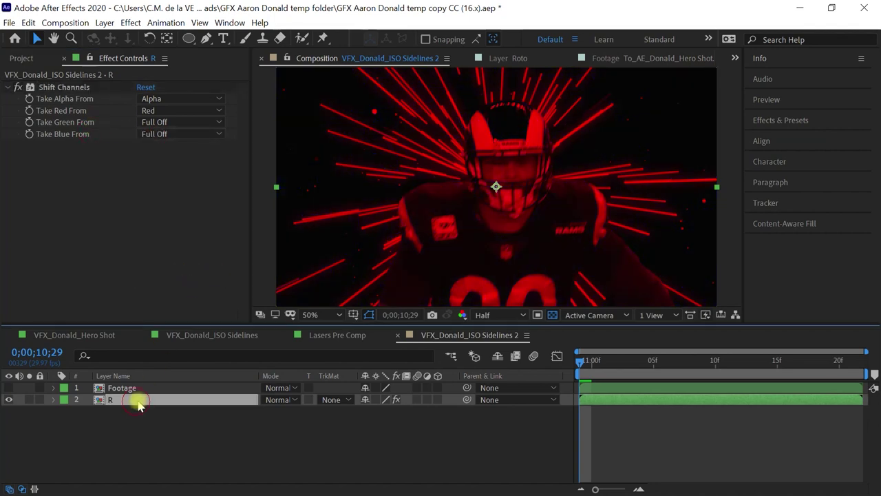
# Step: Duplicate R as G, with red Full Off and green taken from Green
pyautogui.hotkey('ctrl', 'd')
pyautogui.press('Return')
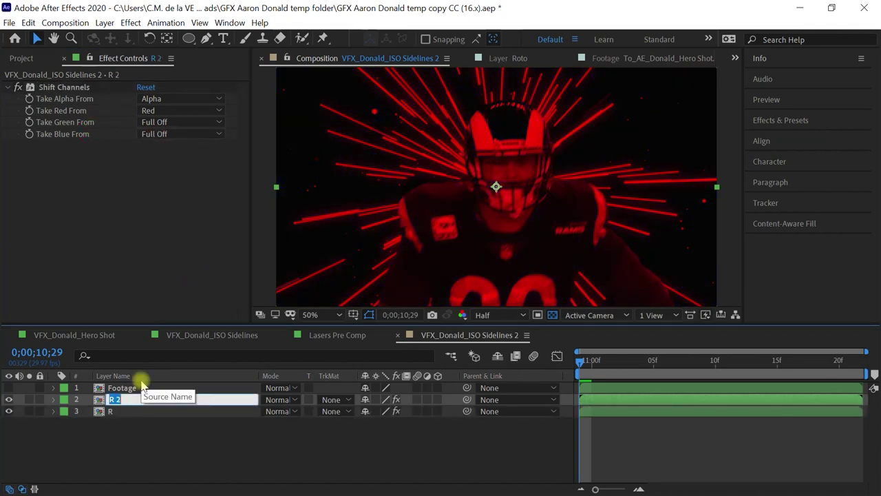
pyautogui.write('G')
pyautogui.press('Return')
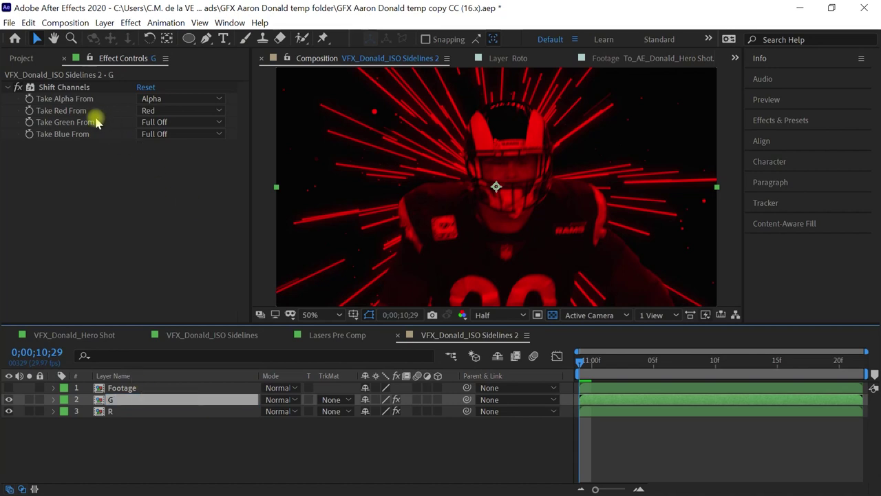
pyautogui.click(149, 112)
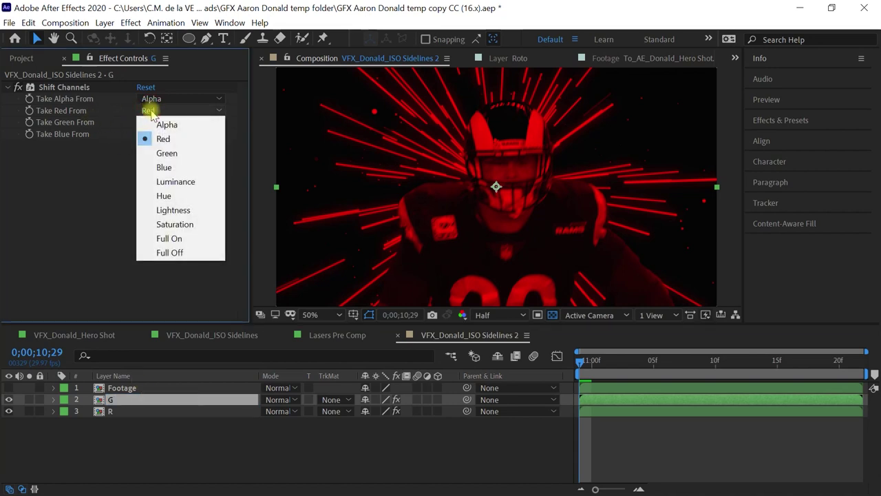
pyautogui.click(171, 252)
pyautogui.click(161, 123)
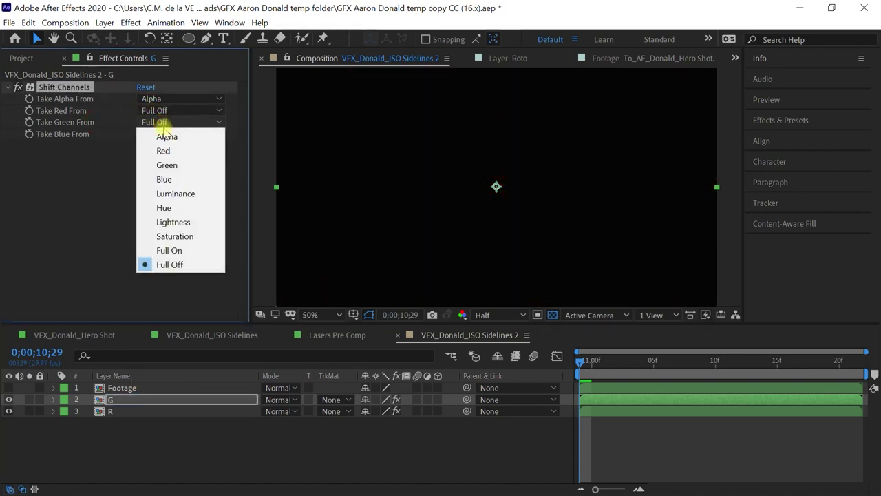
pyautogui.click(166, 165)
# Step: Duplicate G as B, with green Full Off and blue taken from Blue
pyautogui.click(126, 401)
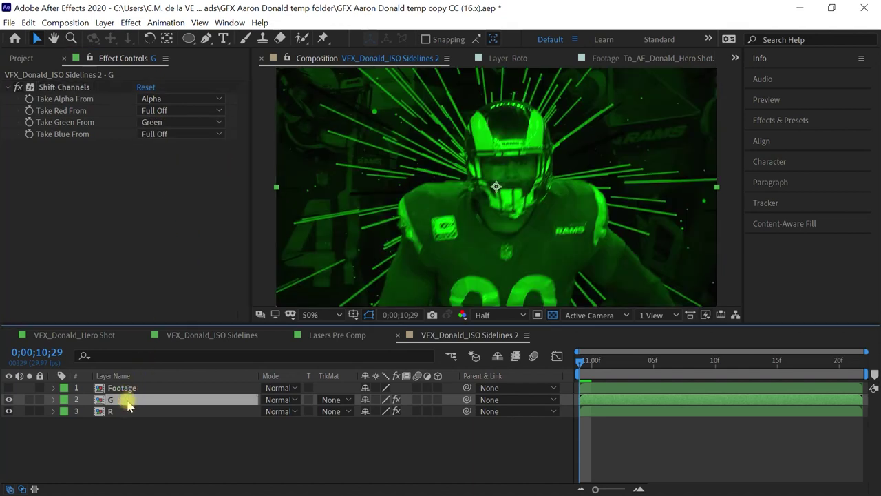
pyautogui.hotkey('ctrl', 'd')
pyautogui.press('Return')
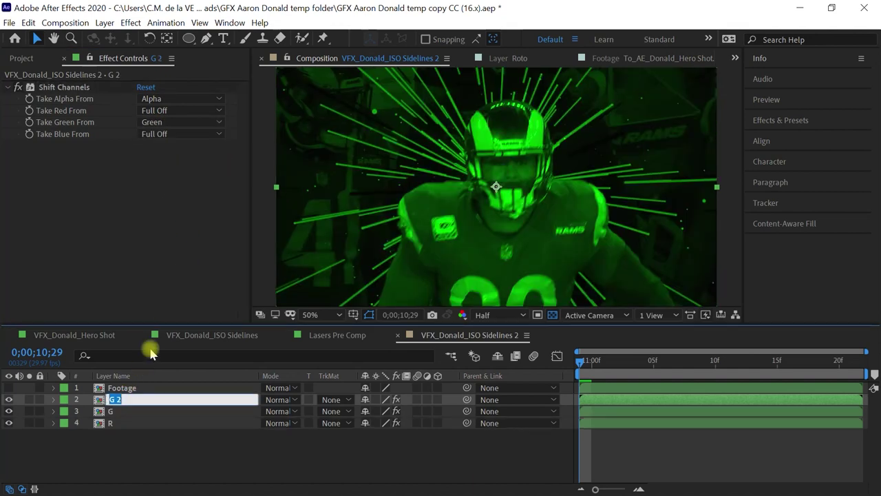
pyautogui.write('B')
pyautogui.press('Return')
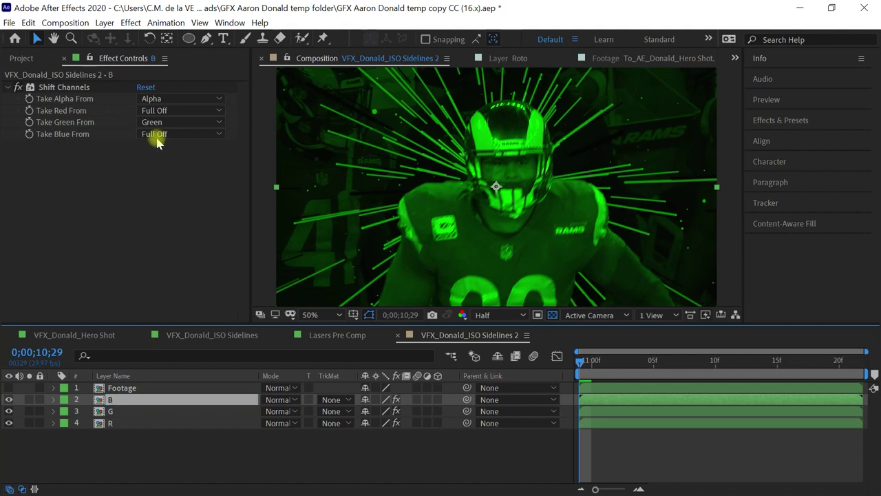
pyautogui.click(164, 122)
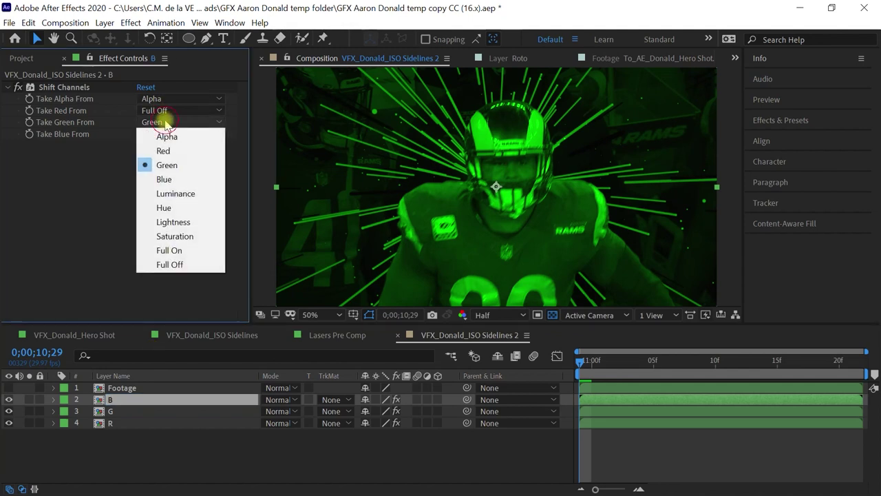
pyautogui.click(172, 264)
pyautogui.click(159, 134)
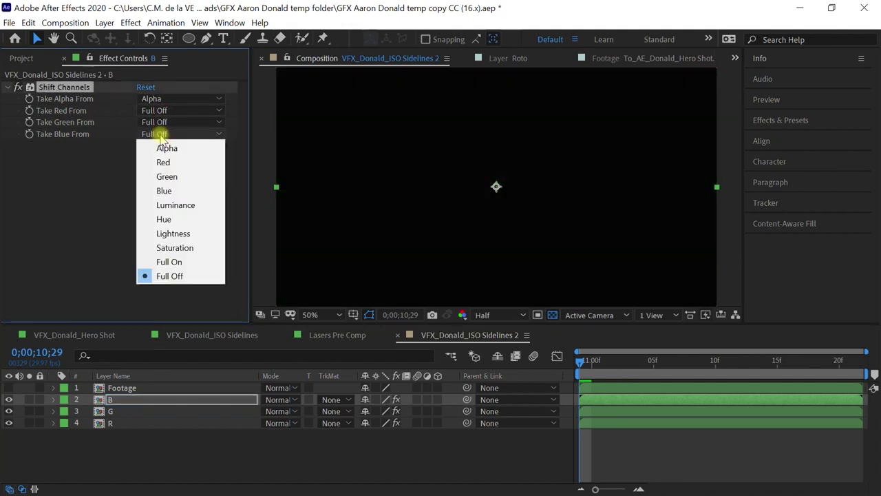
pyautogui.click(166, 191)
# Step: Set layers B and G to Add blending mode
pyautogui.click(141, 413)
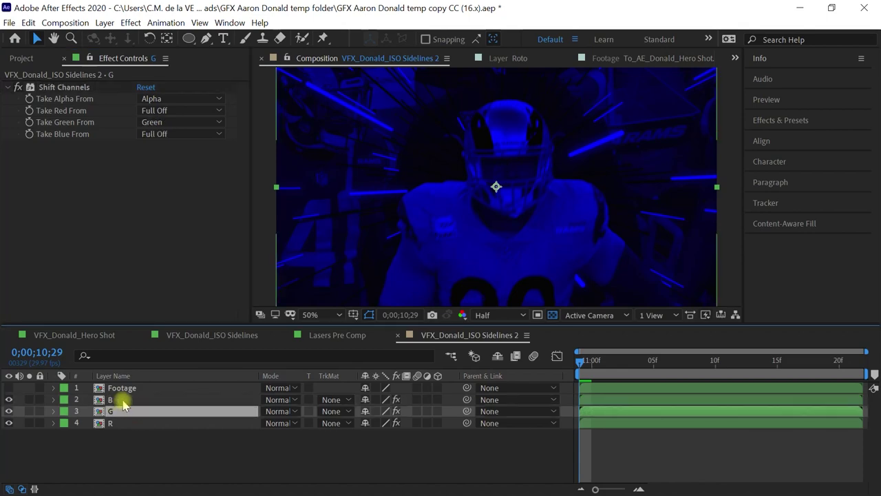
pyautogui.keyDown('shift'); pyautogui.click(124, 400); pyautogui.keyUp('shift')
pyautogui.click(279, 400)
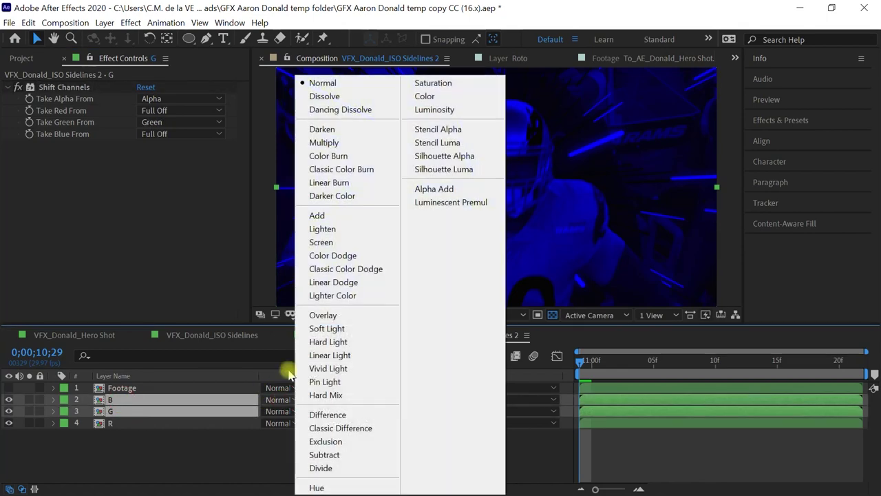
pyautogui.click(313, 217)
# Step: Offset layer B to X 942 and layer G to X 978 for the RGB split
pyautogui.press('p')
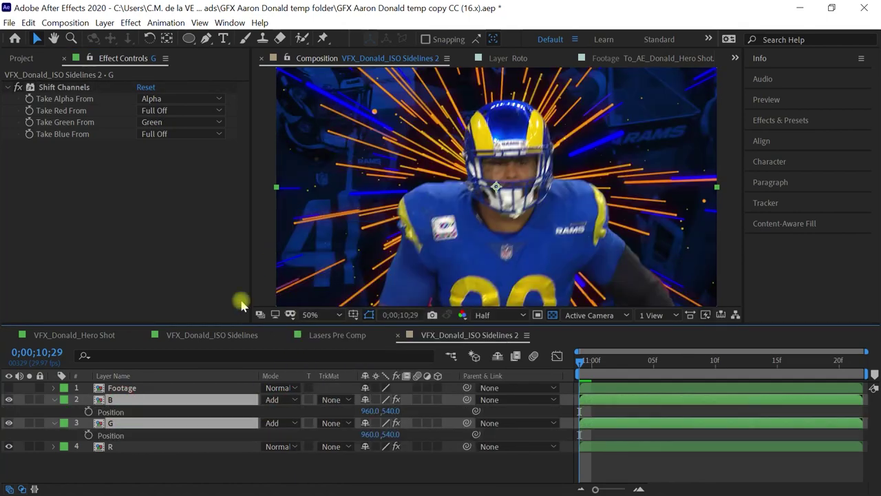
pyautogui.click(390, 466)
pyautogui.moveTo(365, 411); pyautogui.dragTo(383, 434)
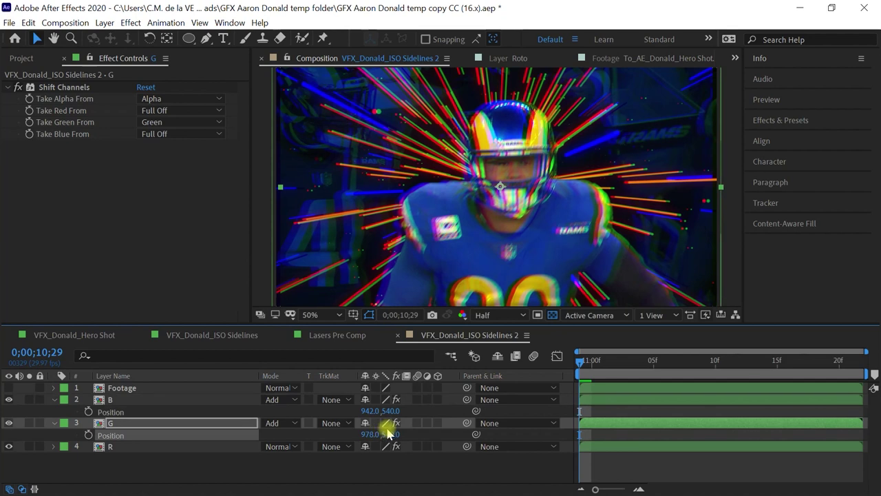
pyautogui.click(54, 399)
pyautogui.click(54, 411)
pyautogui.click(111, 388)
# Step: Make the Footage layer visible and add a full-frame ellipse mask feathered 200 pixels
pyautogui.click(8, 388)
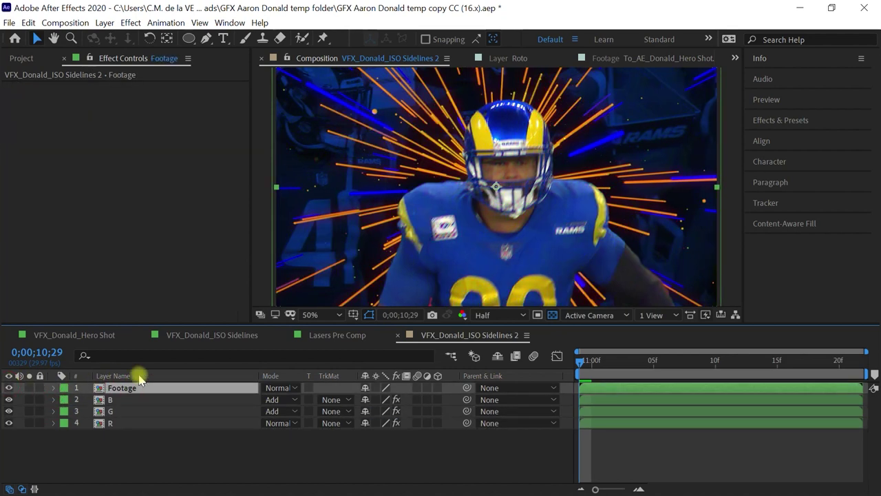
pyautogui.doubleClick(188, 40)
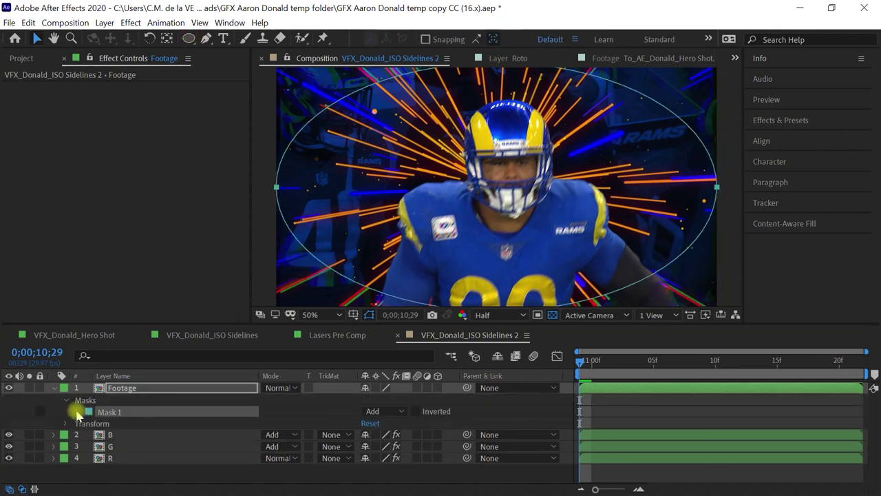
pyautogui.click(78, 412)
pyautogui.click(145, 424)
pyautogui.click(158, 434)
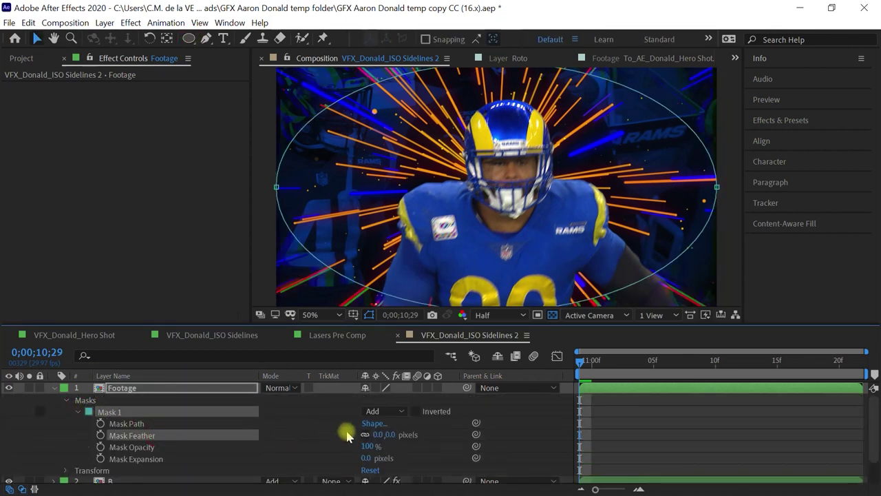
pyautogui.click(377, 435)
pyautogui.write('200')
pyautogui.press('Return')
pyautogui.click(54, 389)
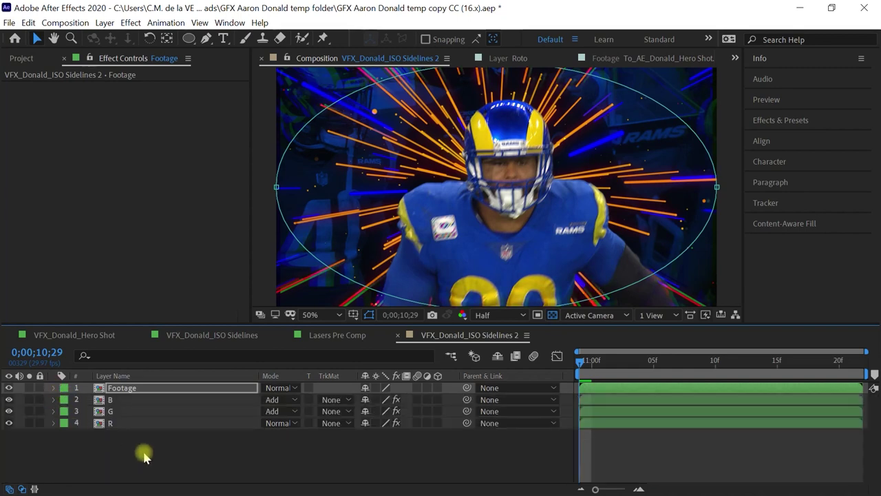
# Step: Add an adjustment layer with Optics Compensation, reversed lens distortion and field of view 55
pyautogui.click(105, 22)
pyautogui.moveTo(267, 41)
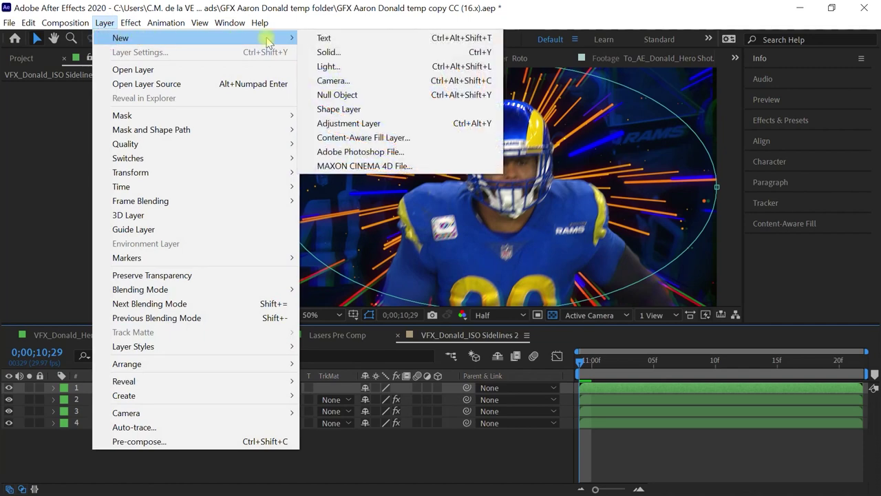
pyautogui.click(348, 123)
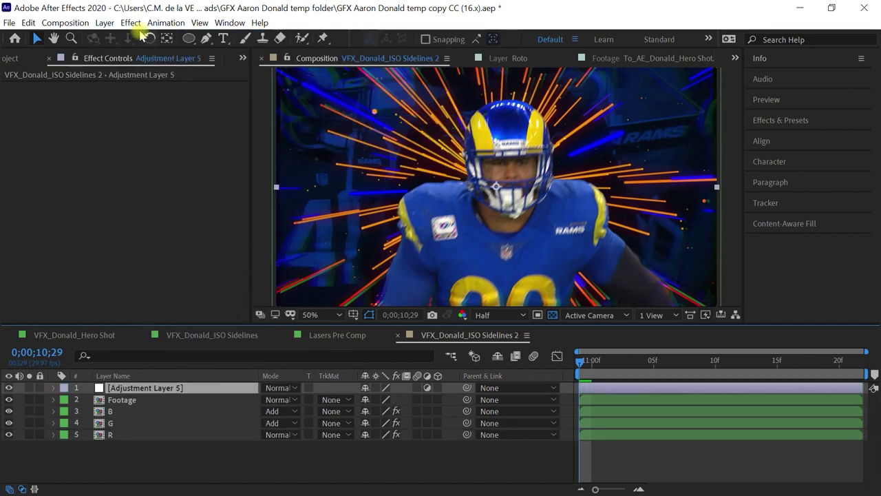
pyautogui.click(130, 22)
pyautogui.moveTo(289, 190)
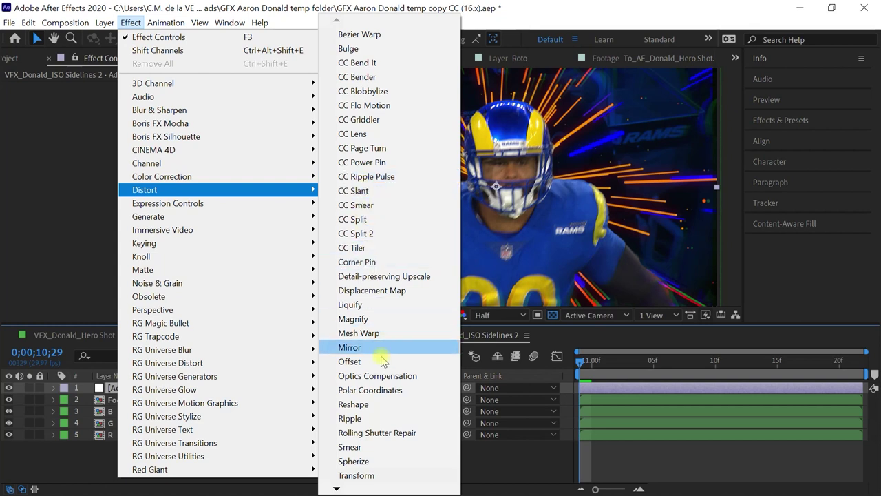
pyautogui.click(361, 376)
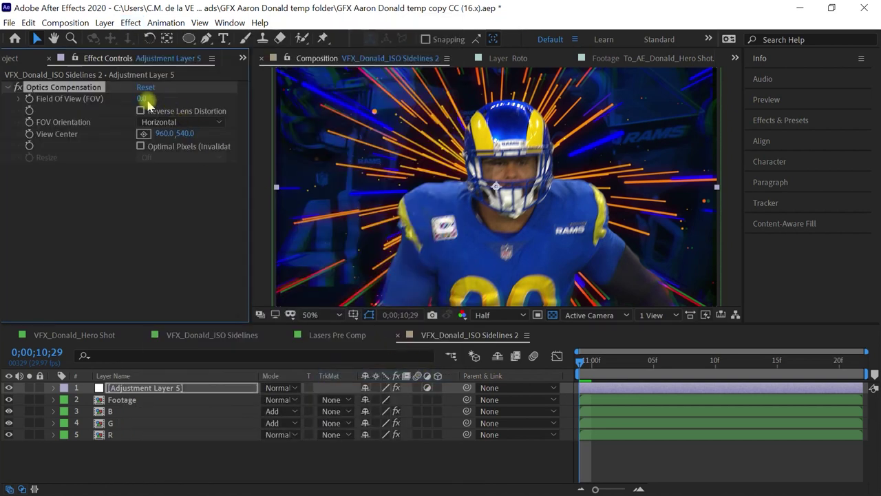
pyautogui.click(140, 112)
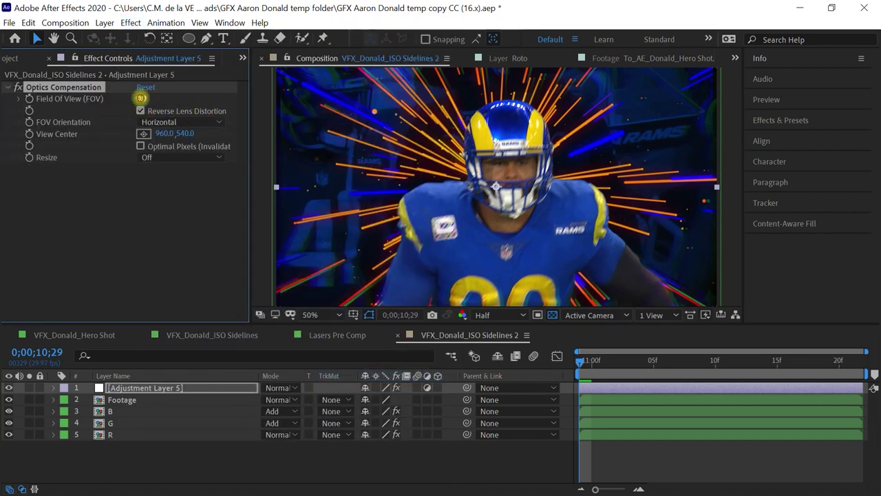
pyautogui.moveTo(177, 90); pyautogui.dragTo(479, 85)
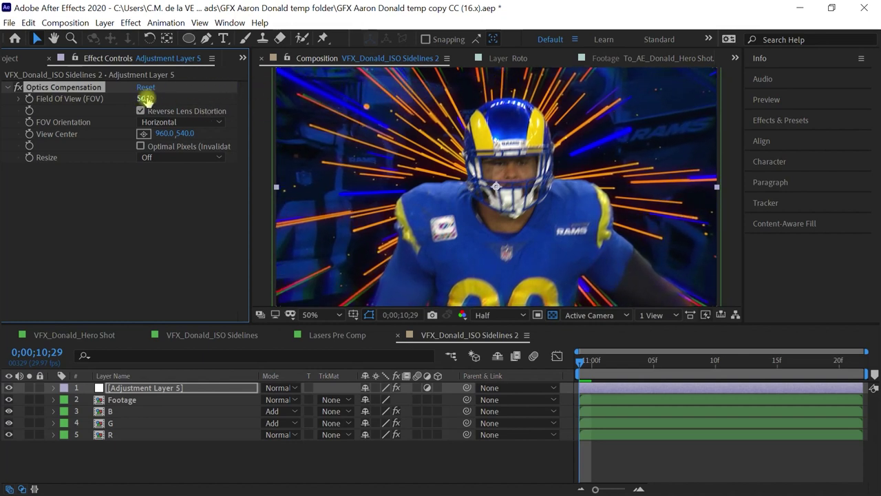
# Step: Preview the distortion, then switch to the VFX_Donald_ISO Sidelines composition and play it
pyautogui.press('space')
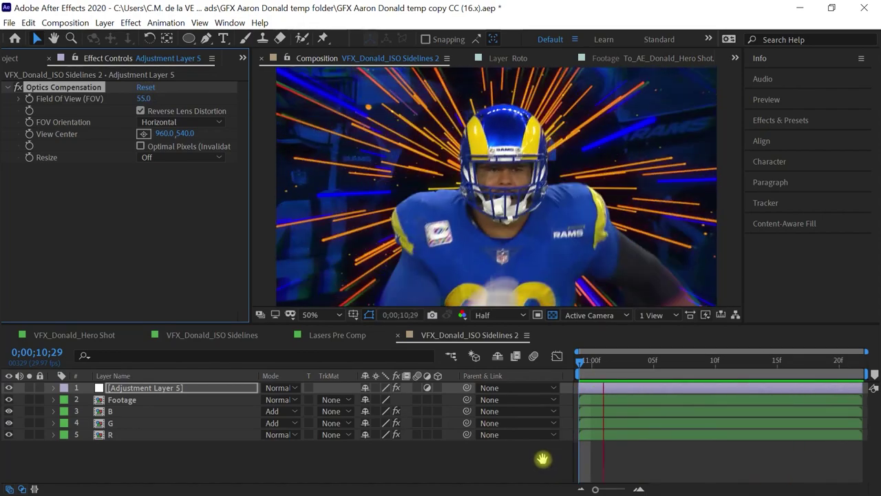
pyautogui.press('space')
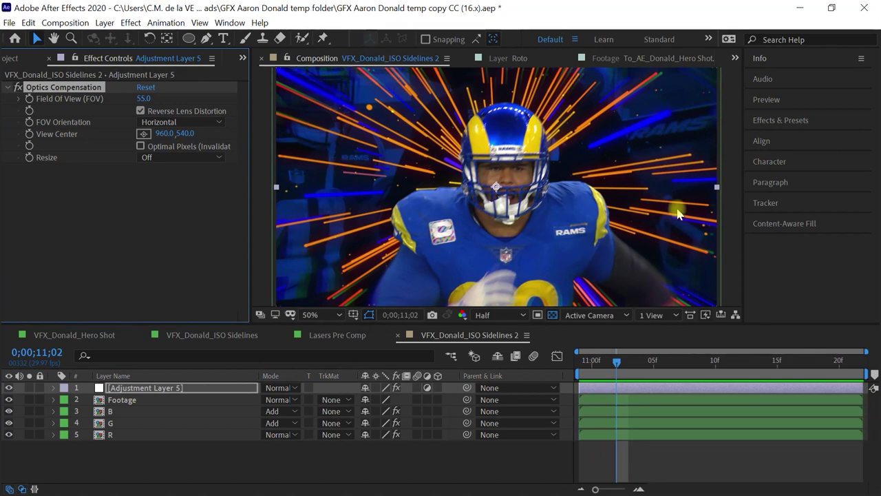
pyautogui.press('space')
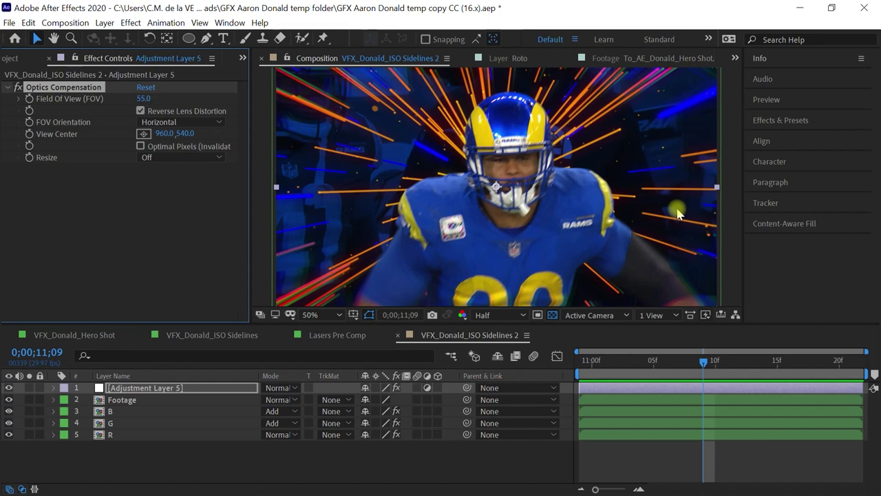
pyautogui.click(222, 335)
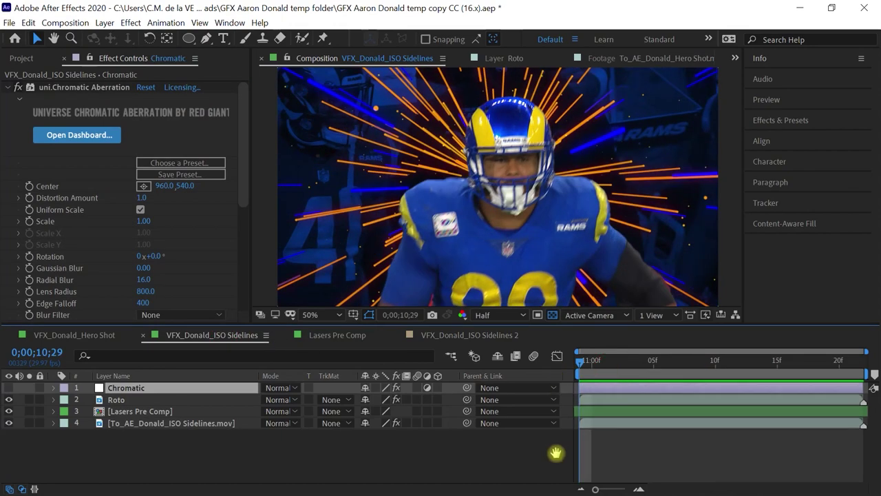
pyautogui.press('space')
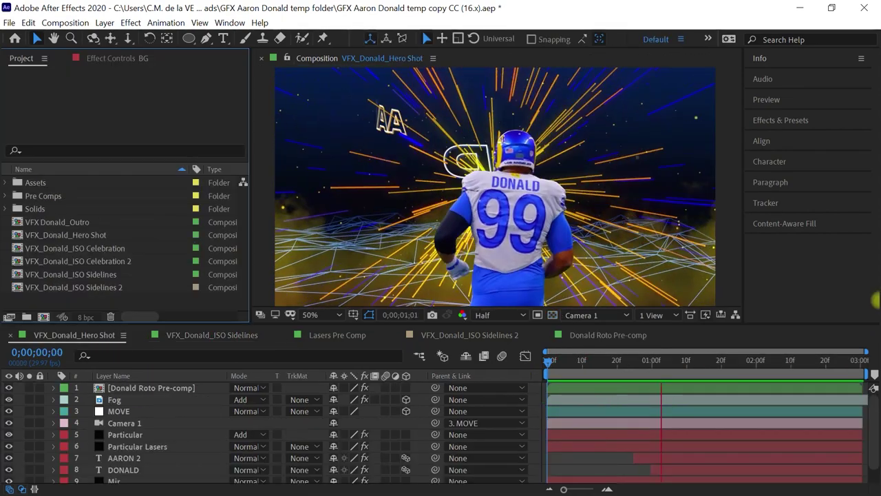
# Step: Solo the Hero Shot's BG layer to show only its dark blue gradient background
pyautogui.press('space')
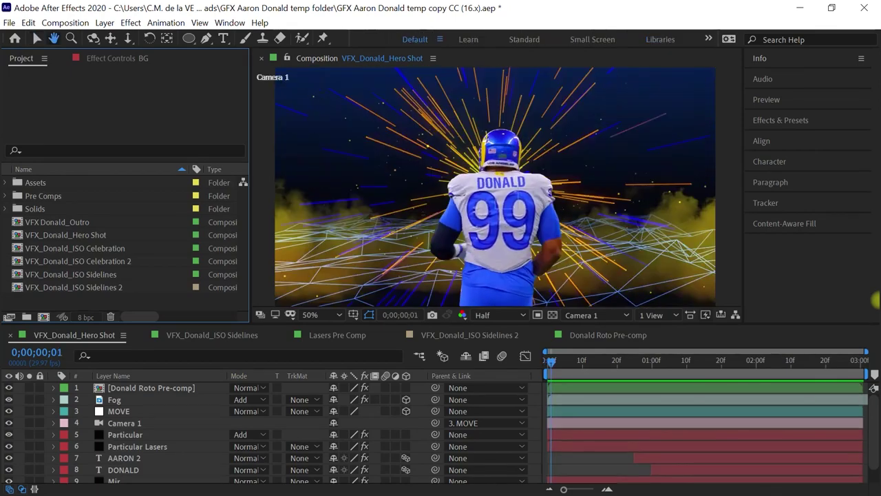
pyautogui.press('space')
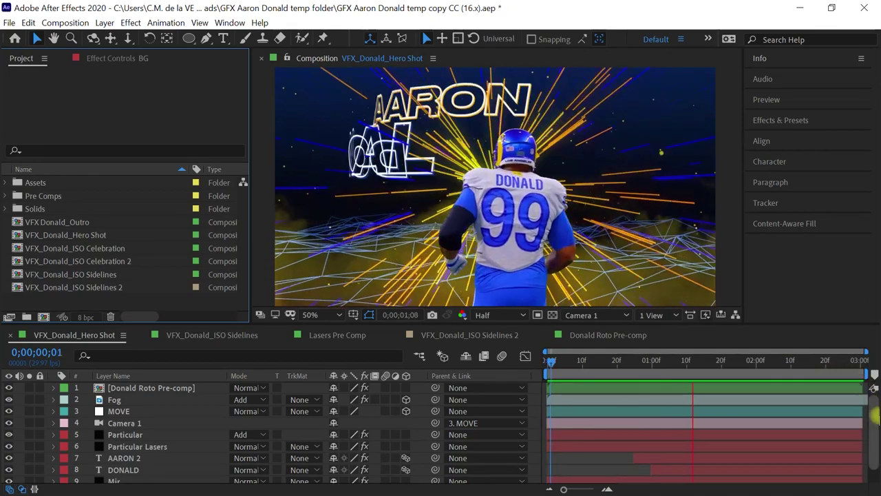
pyautogui.scroll(-2, 873, 416)
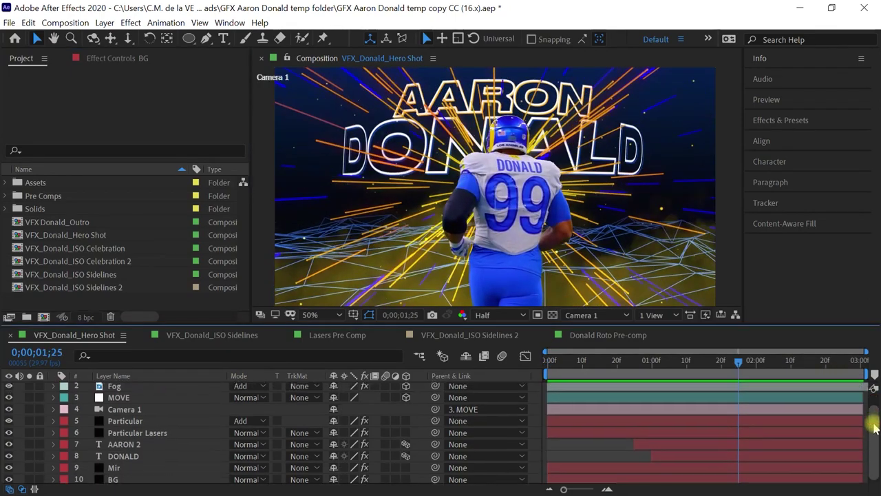
pyautogui.click(131, 477)
pyautogui.click(29, 476)
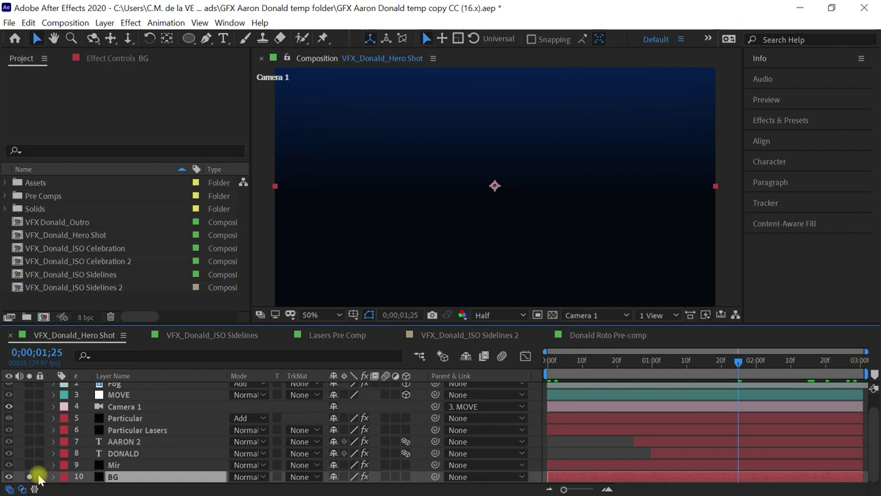
# Step: Show BG's Trapcode Horizon settings: a two-colour Lines gradient at V Angles 11 and -1
pyautogui.click(124, 57)
pyautogui.click(64, 87)
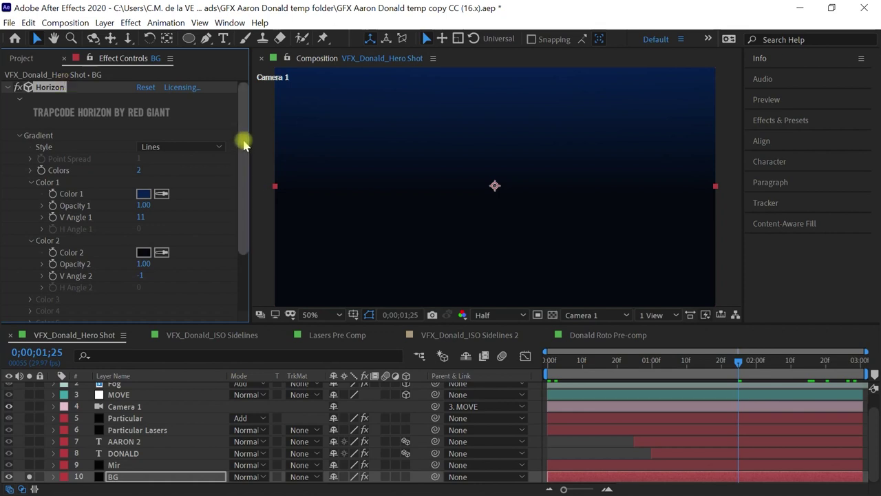
pyautogui.moveTo(244, 142); pyautogui.dragTo(243, 161)
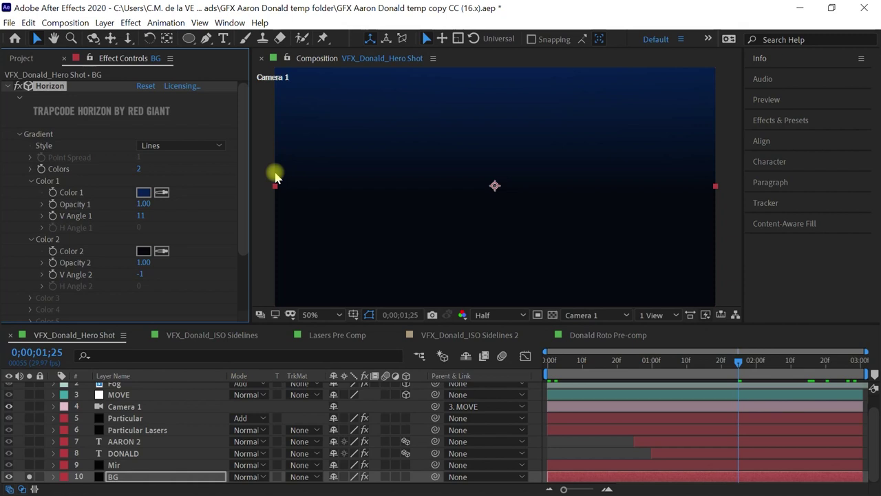
# Step: Orbit Custom View 1 around the 3D scene, then return the viewer to Camera 1
pyautogui.click(606, 314)
pyautogui.click(589, 263)
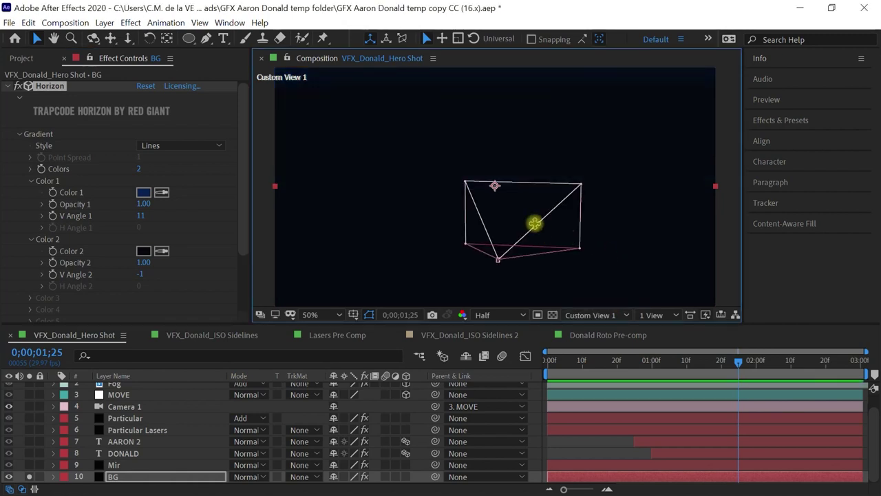
pyautogui.press('c')
pyautogui.press('c')
pyautogui.moveTo(494, 185); pyautogui.dragTo(494, 185)
pyautogui.moveTo(546, 213); pyautogui.dragTo(506, 226)
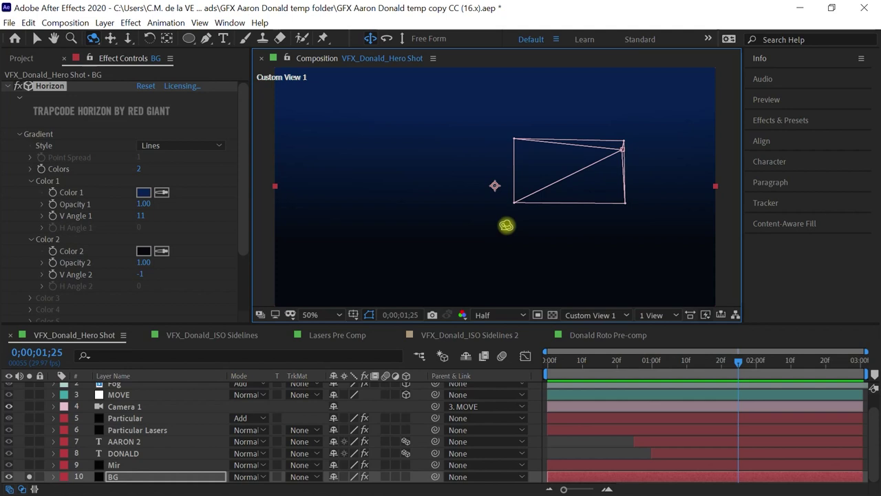
pyautogui.click(572, 316)
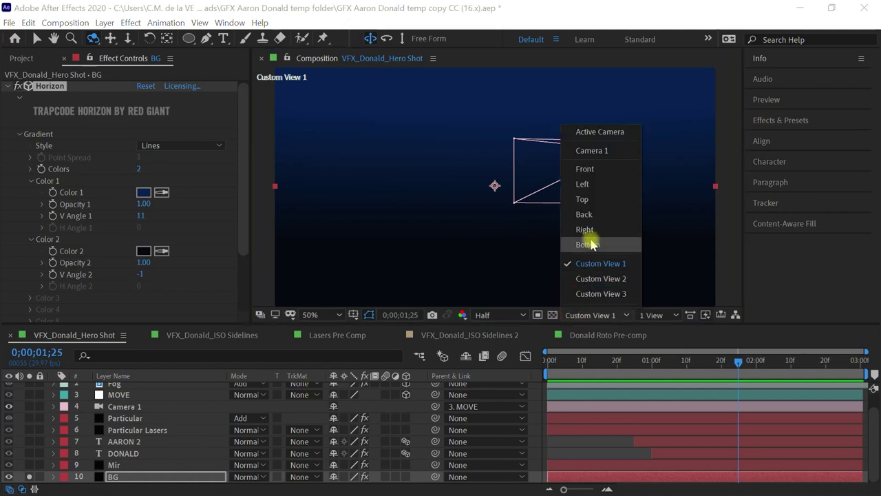
# Step: Solo the Mir wireframe floor layer and show its Mir 3 effect settings
pyautogui.click(590, 150)
pyautogui.click(60, 465)
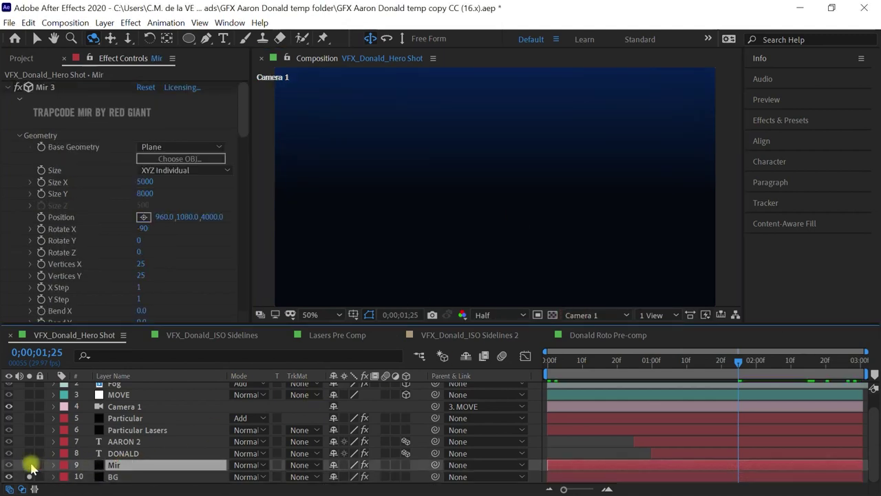
pyautogui.click(29, 466)
pyautogui.click(67, 88)
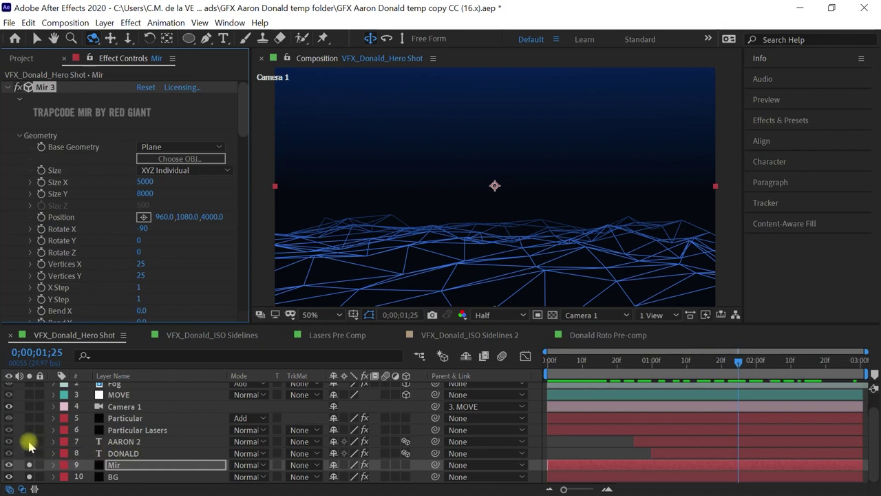
# Step: Solo the AARON 2 and DONALD text layers and orbit Custom View 1 around them
pyautogui.moveTo(29, 441); pyautogui.dragTo(29, 453)
pyautogui.click(120, 441)
pyautogui.keyDown('shift'); pyautogui.click(123, 453); pyautogui.keyUp('shift')
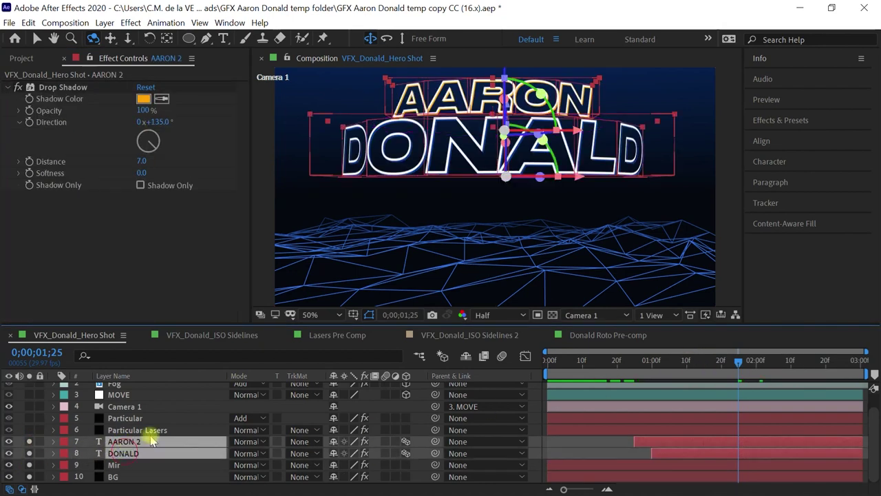
pyautogui.click(598, 316)
pyautogui.click(606, 263)
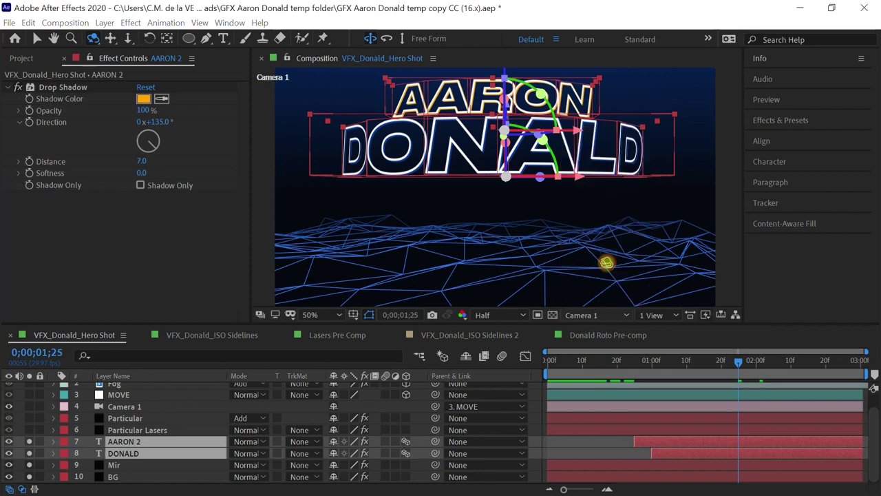
pyautogui.press('c')
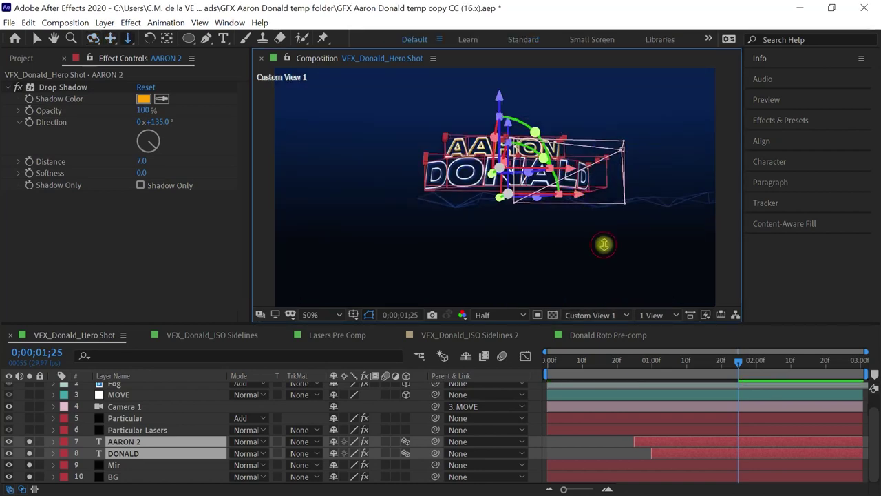
pyautogui.moveTo(600, 246); pyautogui.dragTo(583, 198)
pyautogui.press('c')
pyautogui.press('c')
pyautogui.press('c')
pyautogui.press('c')
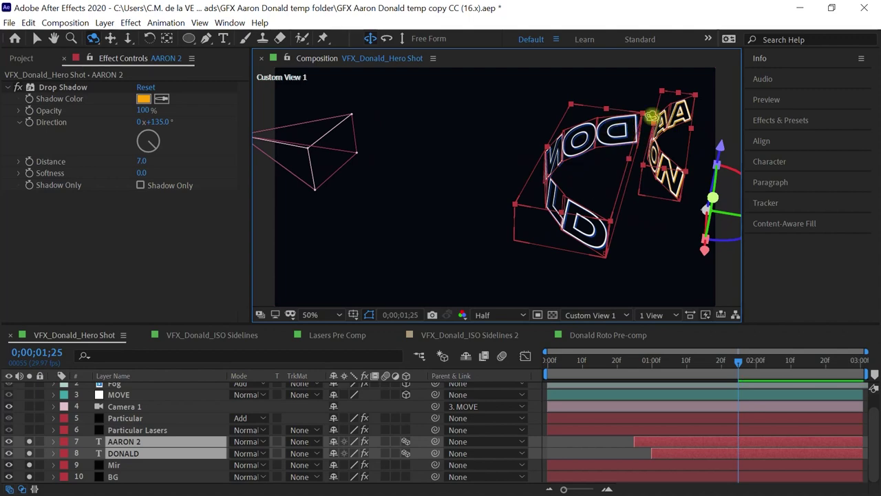
pyautogui.moveTo(516, 269); pyautogui.dragTo(585, 227)
# Step: Solo and select the Particular Lasers layer to add the laser burst
pyautogui.click(29, 430)
pyautogui.click(155, 430)
pyautogui.click(134, 418)
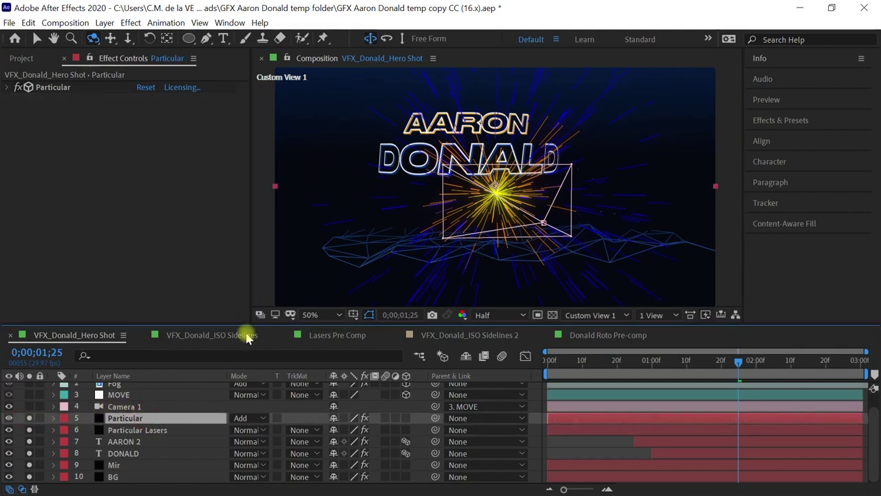
# Step: View through Camera 1 with Particular Lasers soloed, and select Fog to show its Gradient Ramp
pyautogui.click(597, 314)
pyautogui.click(616, 153)
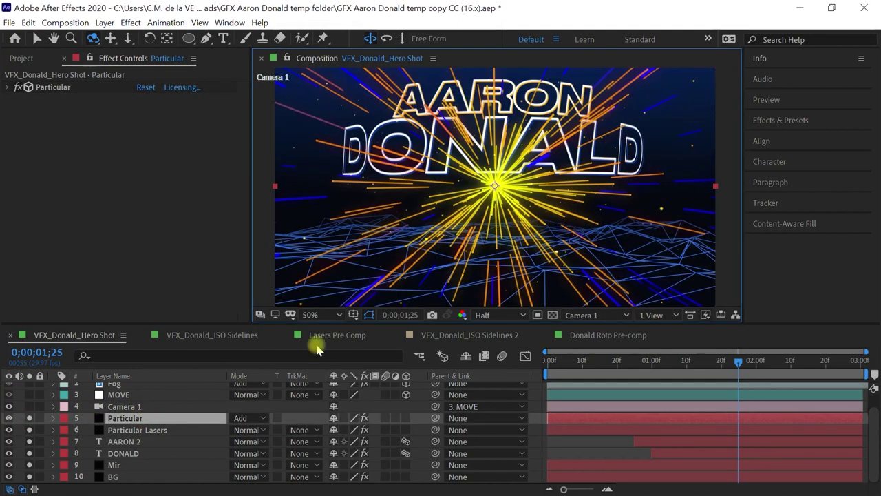
pyautogui.click(137, 430)
pyautogui.click(29, 429)
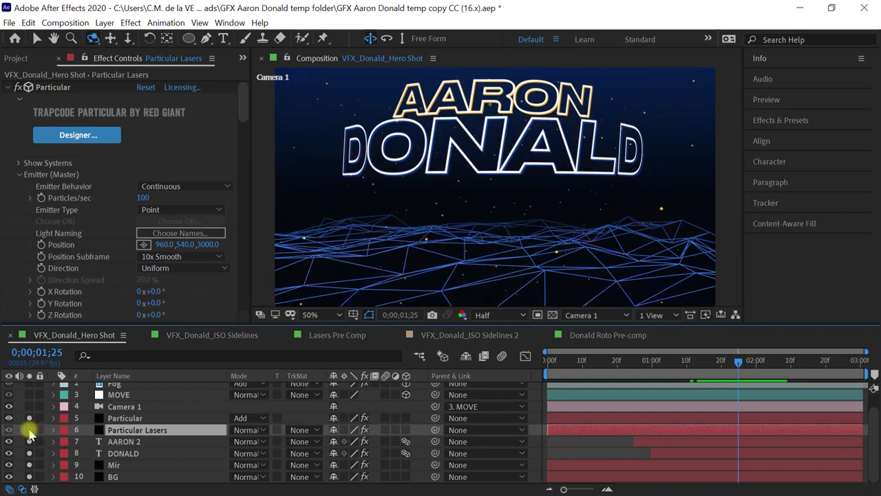
pyautogui.click(114, 418)
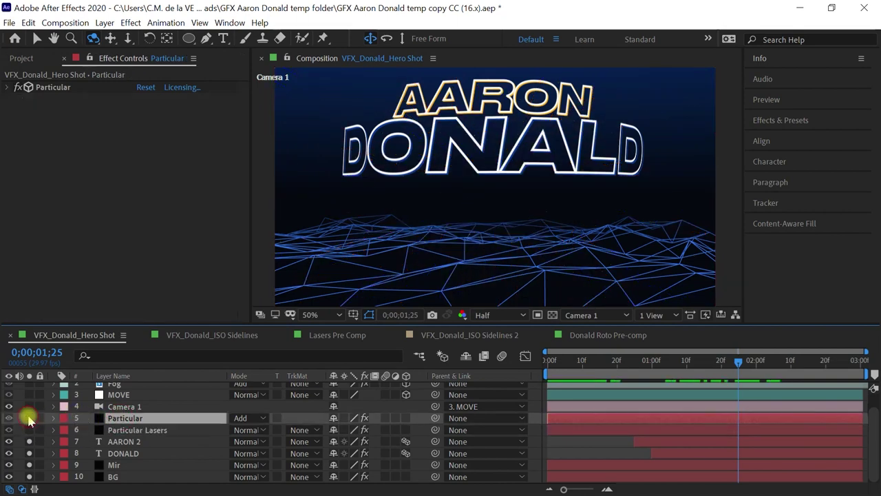
pyautogui.click(103, 430)
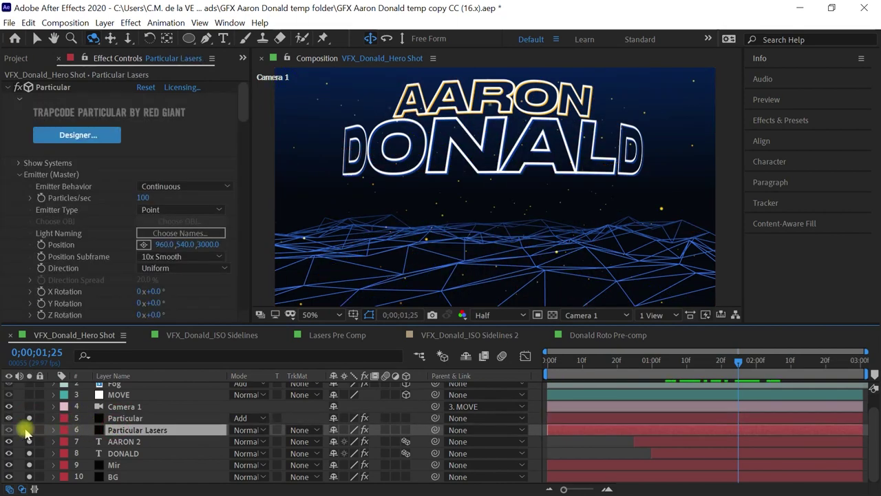
pyautogui.click(25, 430)
pyautogui.click(29, 429)
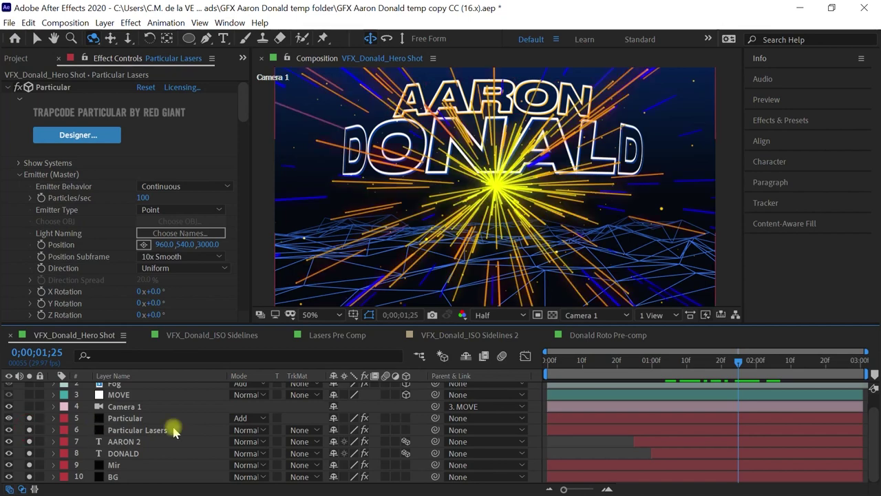
pyautogui.scroll(1, 874, 427)
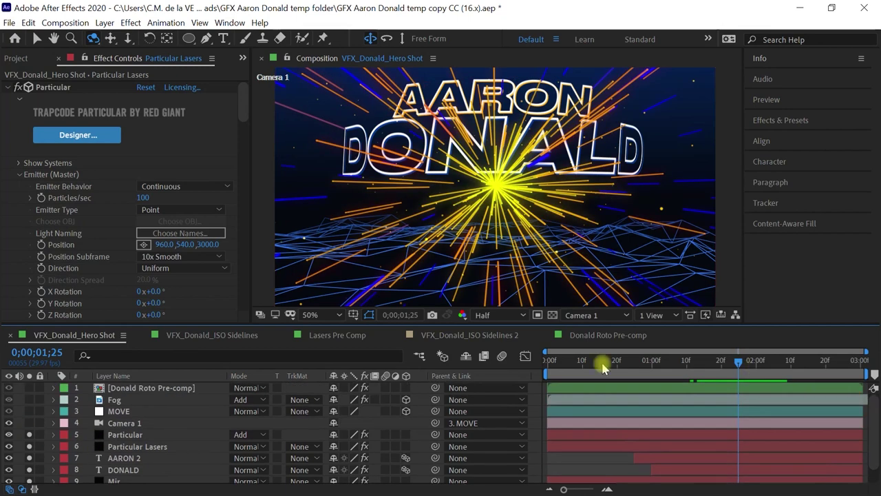
pyautogui.click(126, 401)
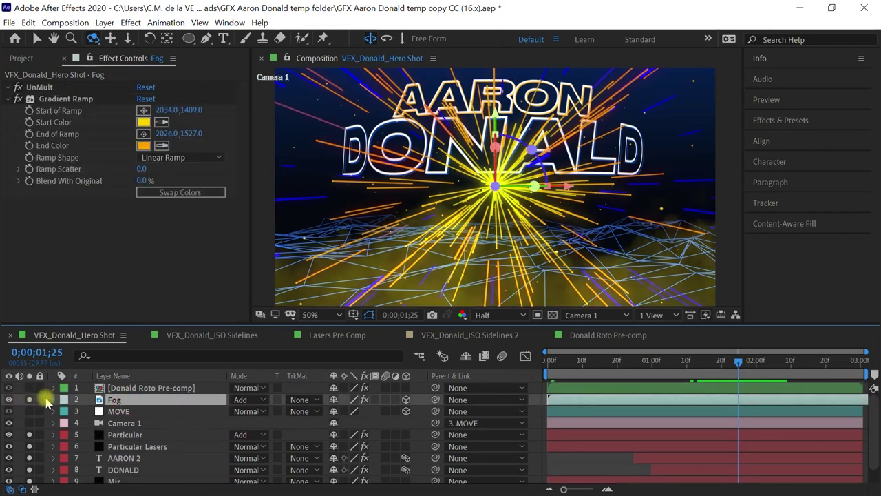
# Step: Scrub the Fog footage in its own viewer, then return to Hero Shot at frame 12
pyautogui.doubleClick(114, 400)
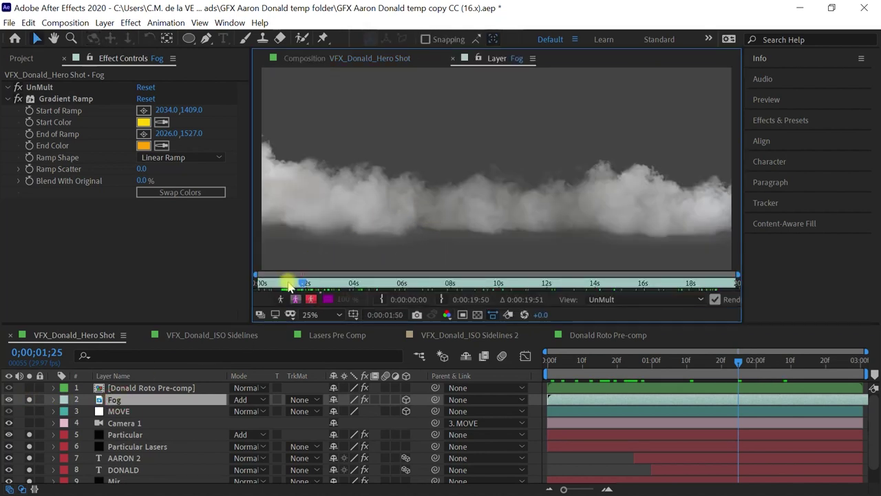
pyautogui.moveTo(289, 282); pyautogui.dragTo(326, 281)
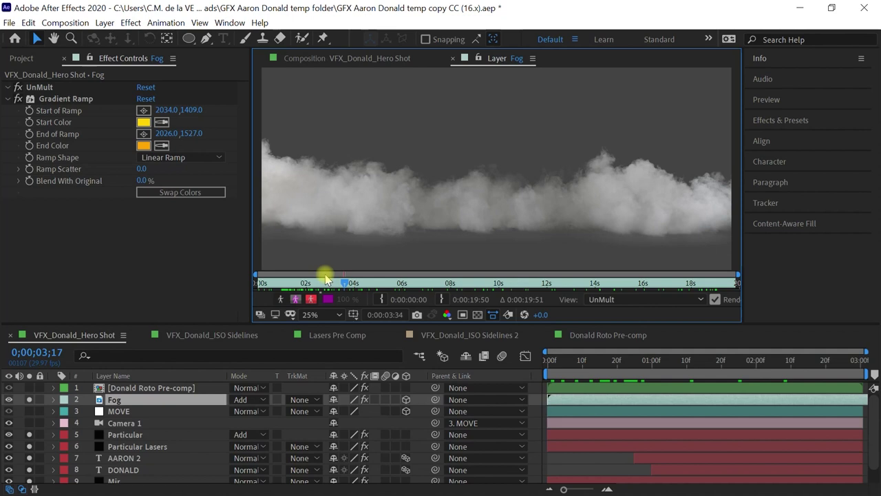
pyautogui.click(378, 59)
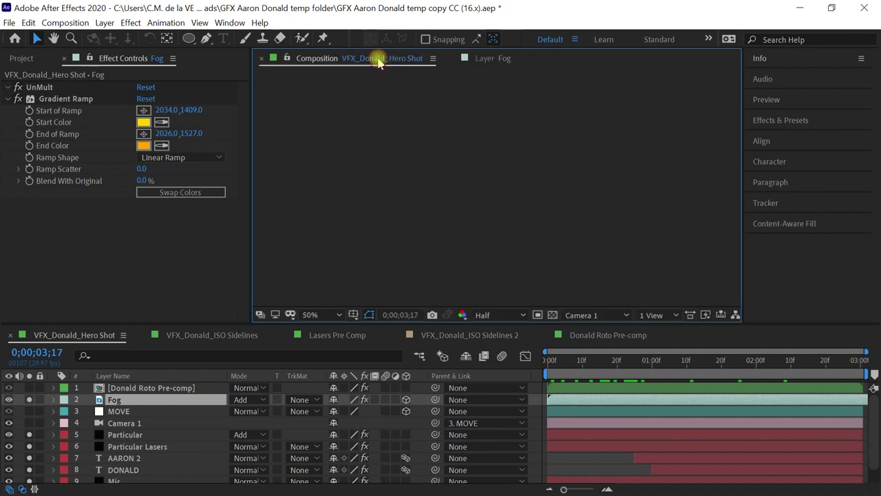
pyautogui.click(152, 400)
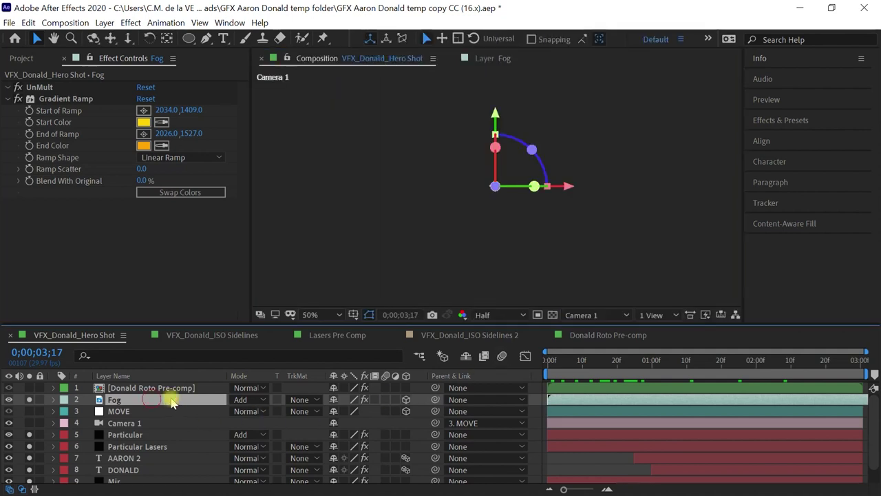
pyautogui.click(590, 363)
pyautogui.click(48, 100)
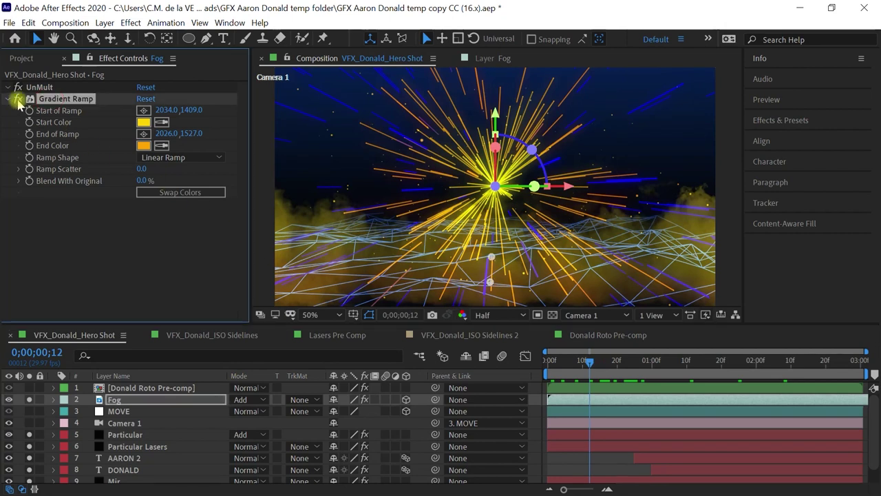
pyautogui.click(17, 99)
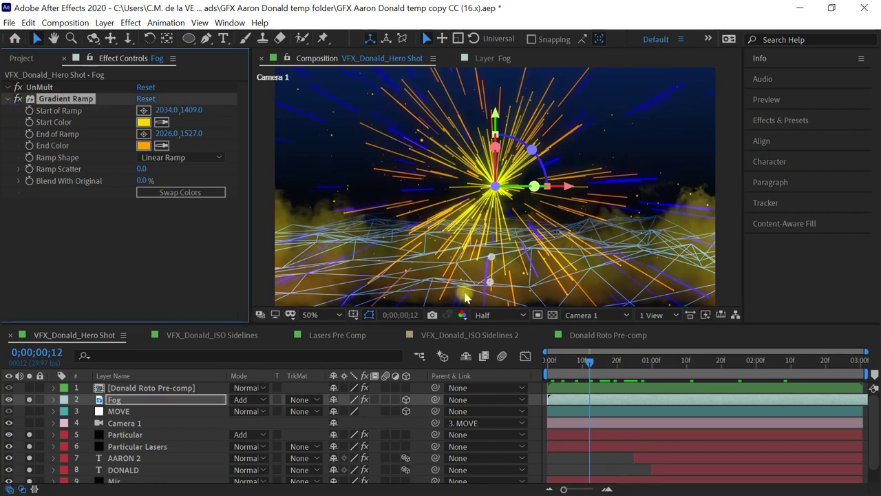
# Step: Reveal the MOVE null's Position and go to frame 0, where Z Position reads 0.0
pyautogui.click(125, 423)
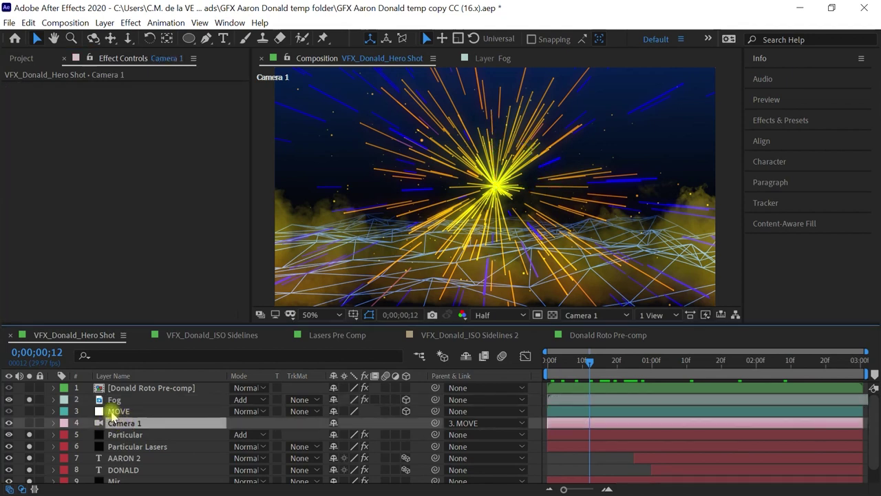
pyautogui.click(130, 413)
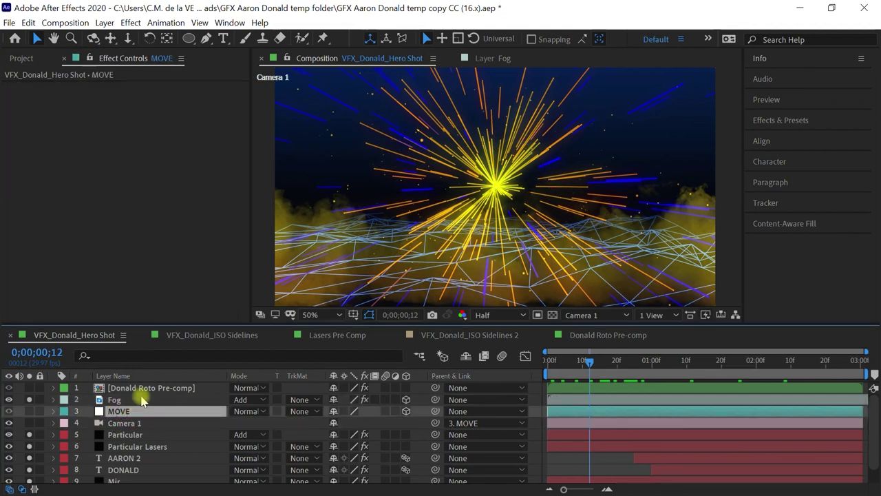
pyautogui.press('p')
pyautogui.click(549, 372)
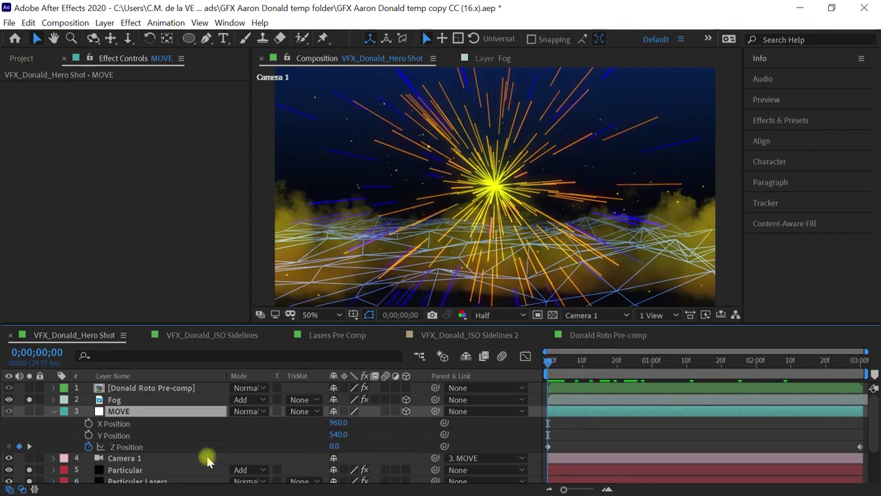
pyautogui.click(141, 446)
pyautogui.click(605, 315)
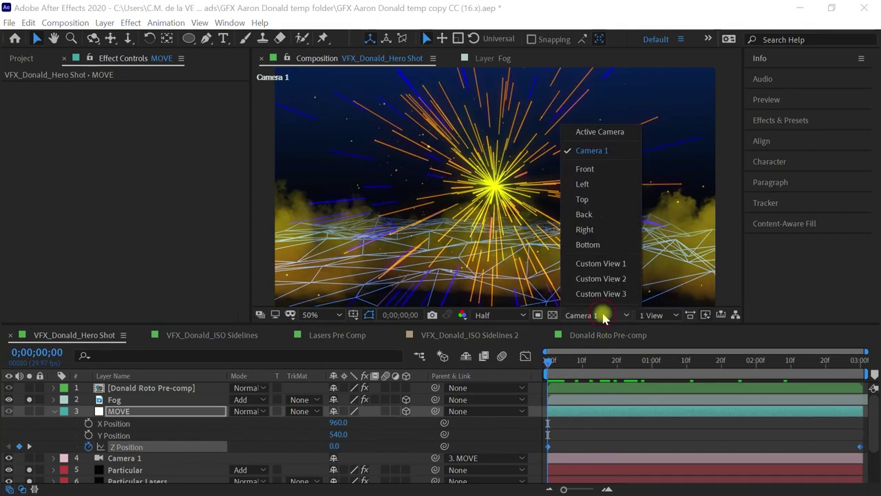
# Step: Scrub the Camera 1 push-in from Top and Left views as Z Position climbs 0 to 2500
pyautogui.click(599, 200)
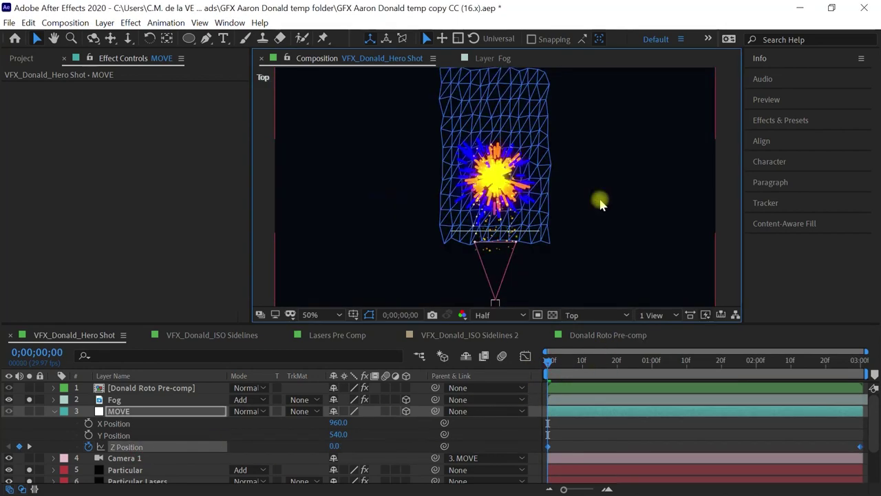
pyautogui.click(153, 458)
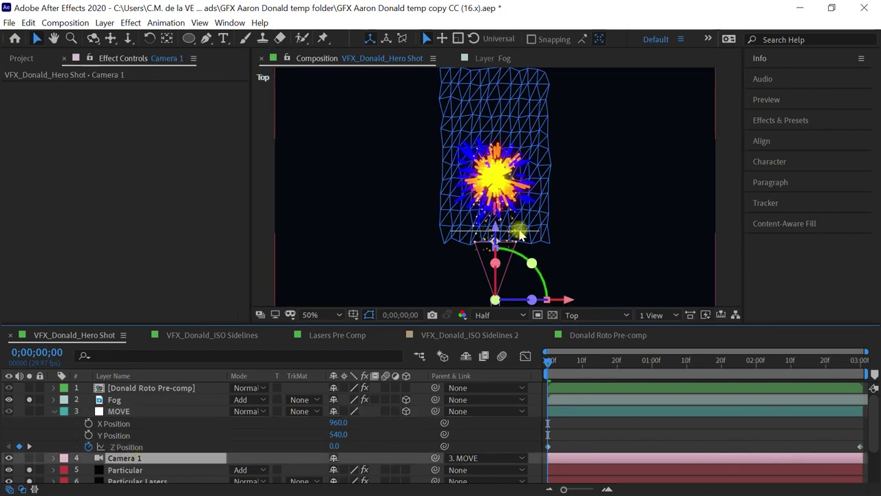
pyautogui.moveTo(551, 360); pyautogui.dragTo(866, 354)
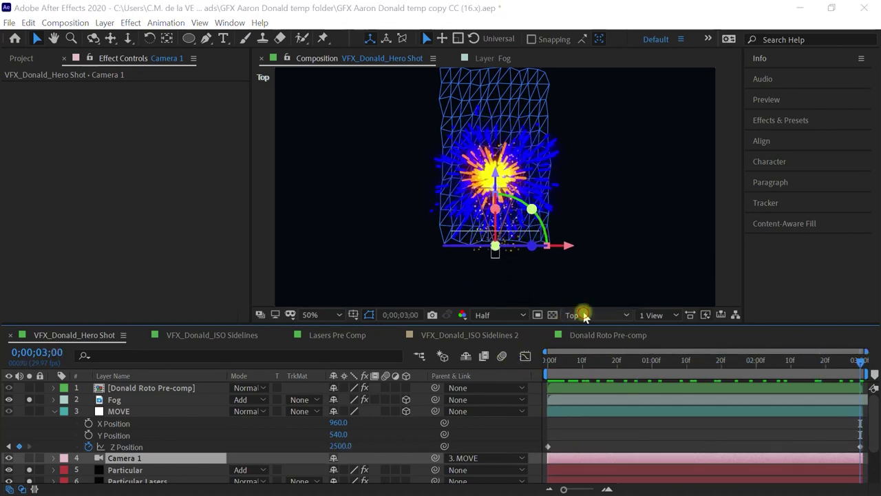
pyautogui.click(584, 315)
pyautogui.click(597, 185)
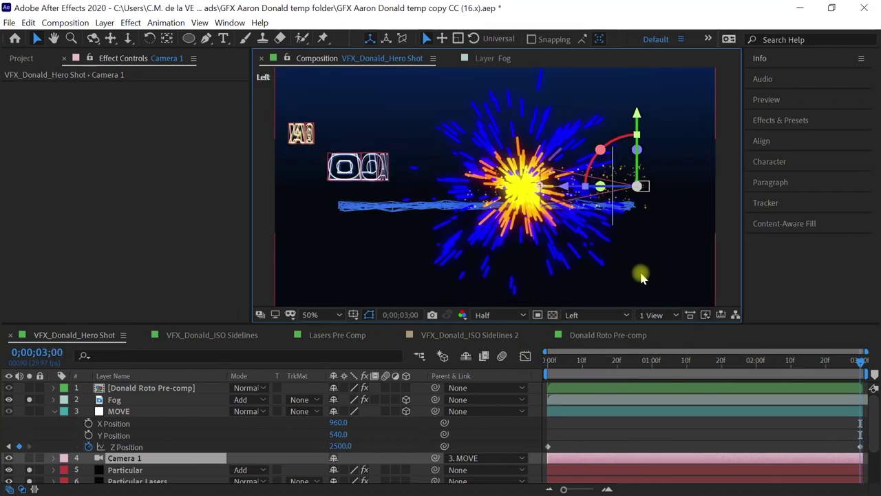
pyautogui.moveTo(555, 365); pyautogui.dragTo(867, 355)
pyautogui.moveTo(555, 360); pyautogui.dragTo(797, 358)
pyautogui.click(623, 316)
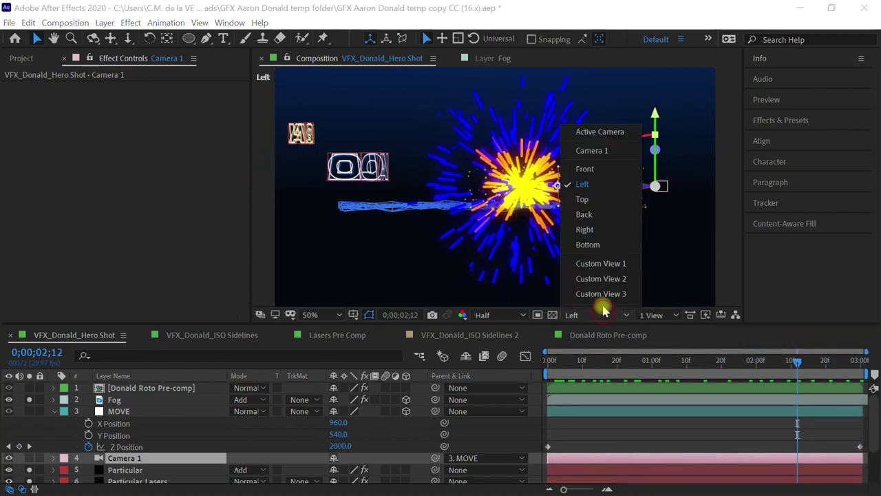
# Step: Return to the active camera view and preview the hero shot from the start
pyautogui.click(598, 132)
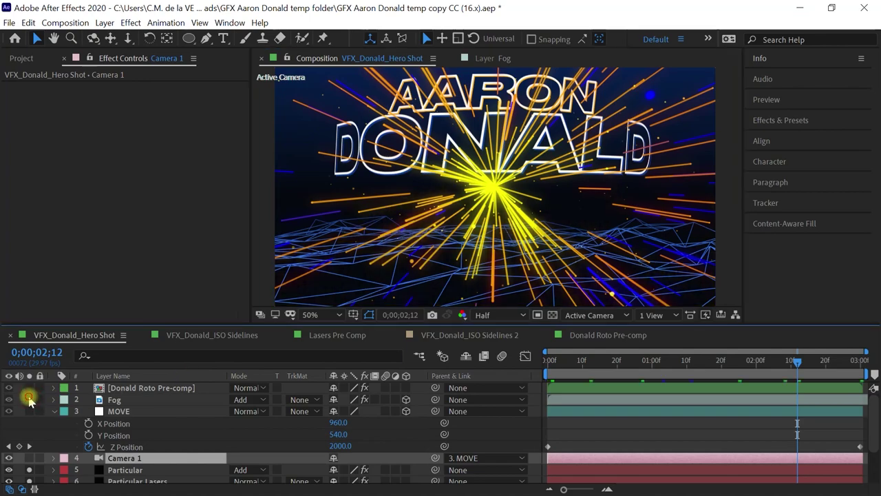
pyautogui.press('Home')
pyautogui.press('space')
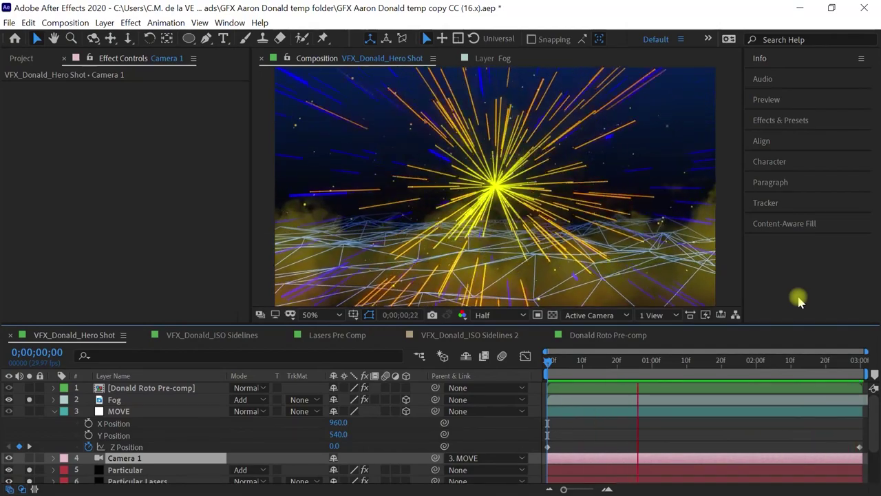
pyautogui.press('space')
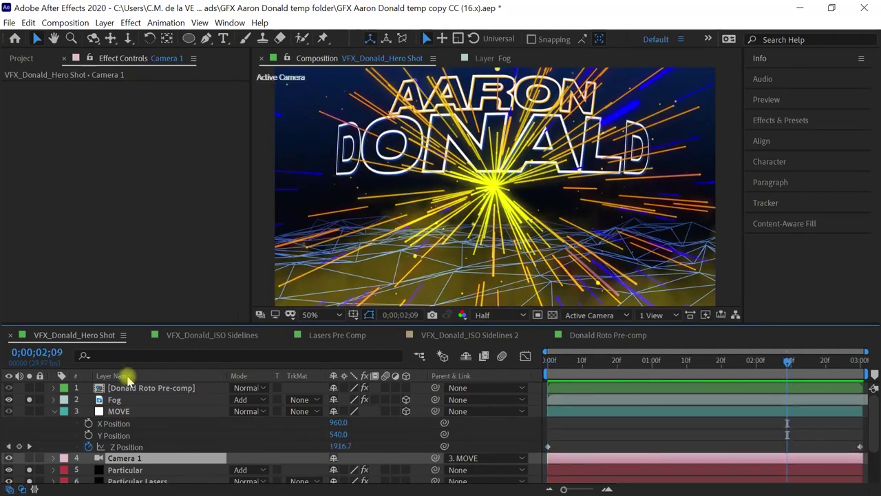
# Step: Enable the Donald Roto Pre-comp layer and preview, stopping at 0;00;01;03
pyautogui.click(29, 388)
pyautogui.click(154, 390)
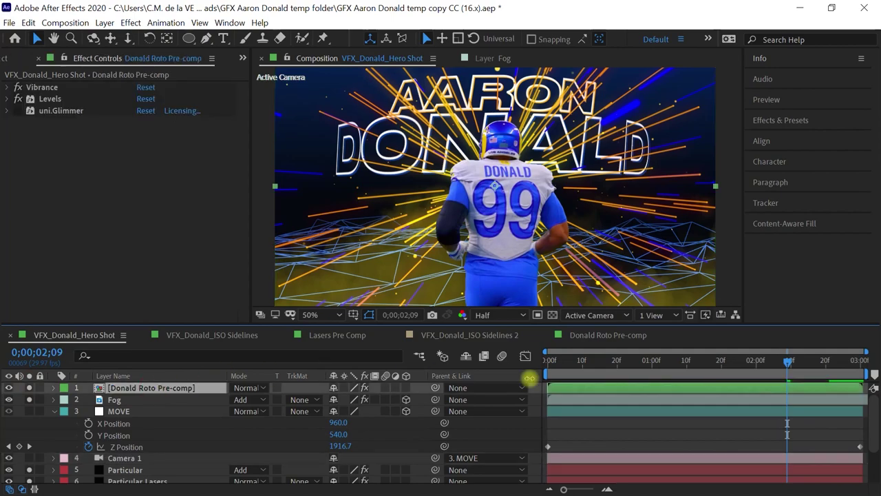
pyautogui.press('space')
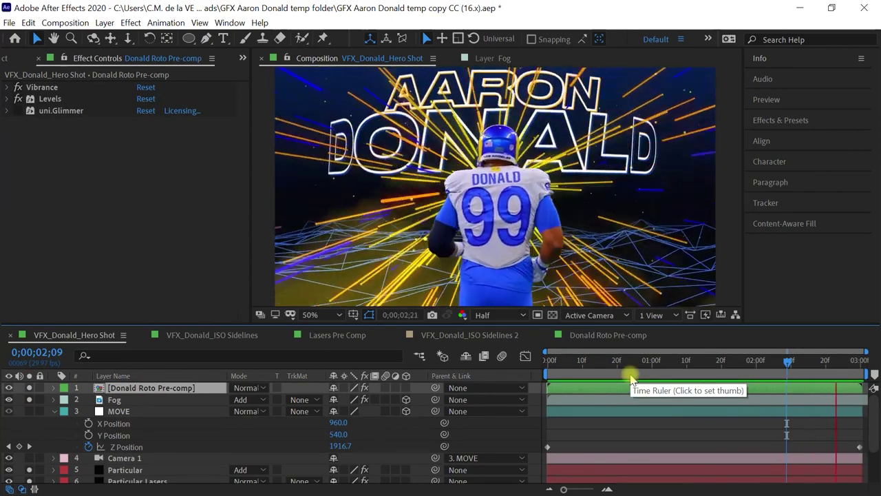
pyautogui.click(157, 390)
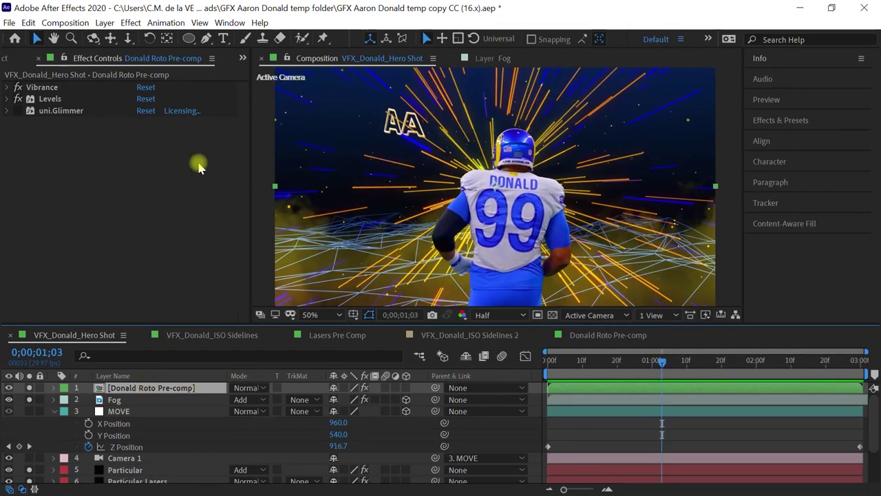
# Step: Open To_AE_Donald_Hero Shot.mov from Assets > Footage and play the raw hero shot
pyautogui.click(14, 60)
pyautogui.doubleClick(40, 183)
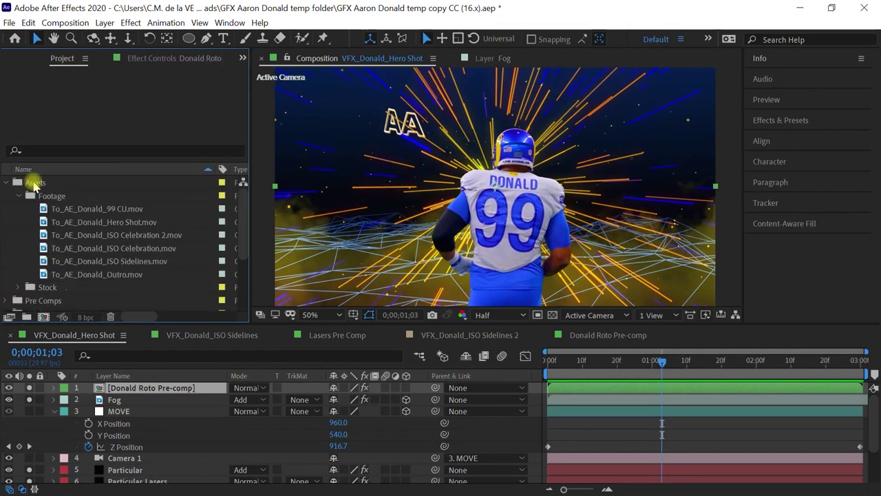
pyautogui.click(110, 224)
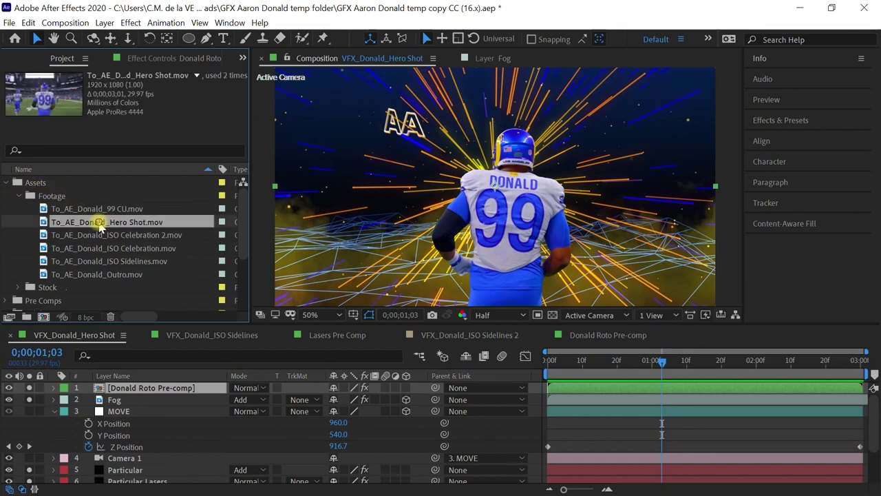
pyautogui.doubleClick(100, 224)
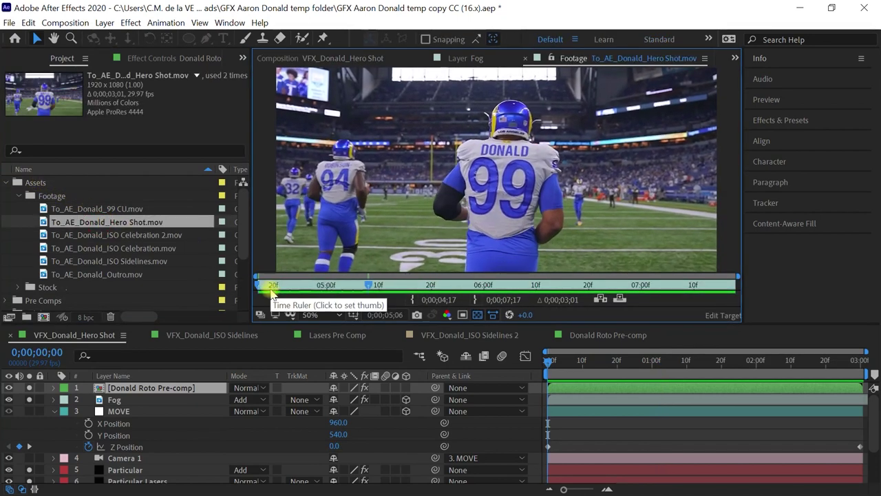
pyautogui.press('space')
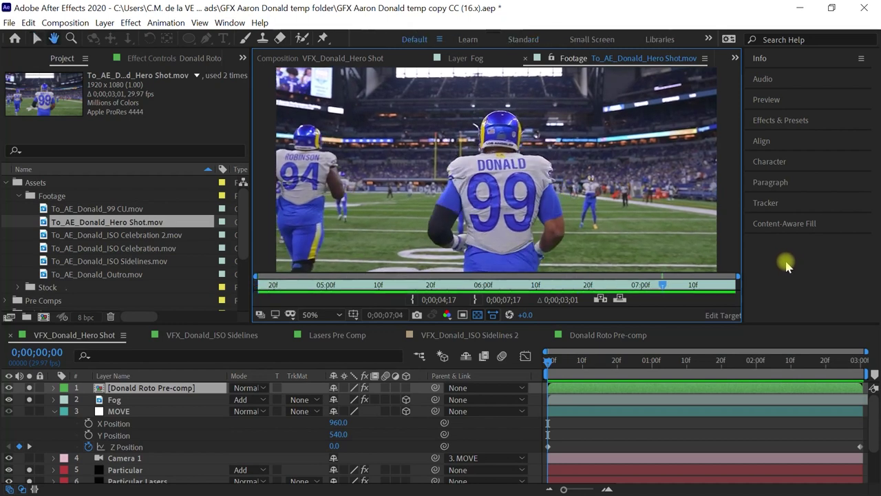
# Step: Open the Donald Roto Pre-comp and preview the cut-out player from the start
pyautogui.doubleClick(193, 389)
pyautogui.press('Home')
pyautogui.press('space')
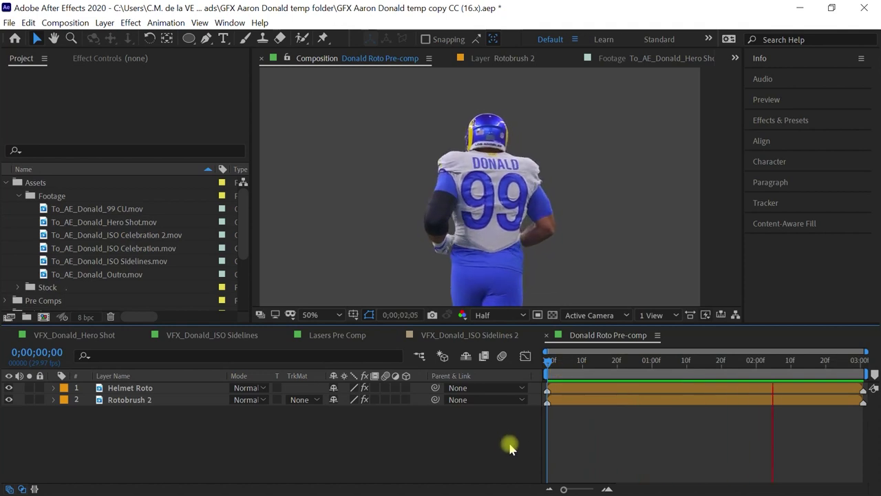
pyautogui.press('space')
pyautogui.click(135, 388)
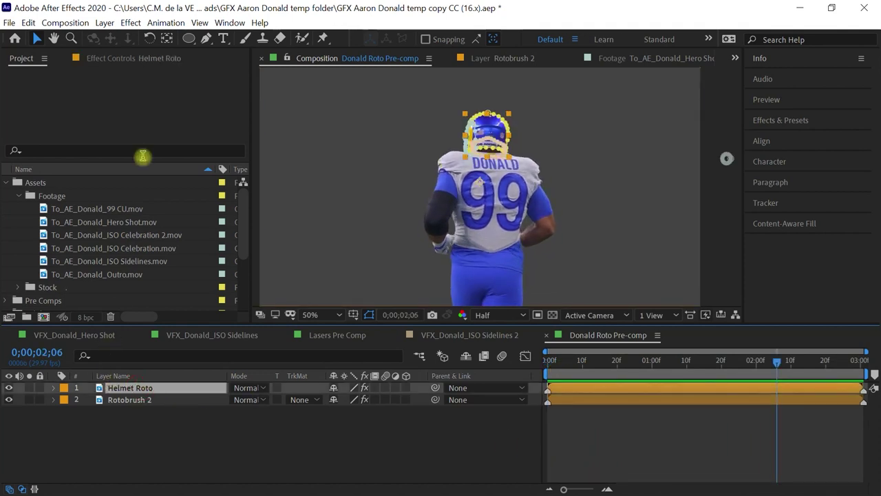
pyautogui.click(143, 59)
pyautogui.click(28, 388)
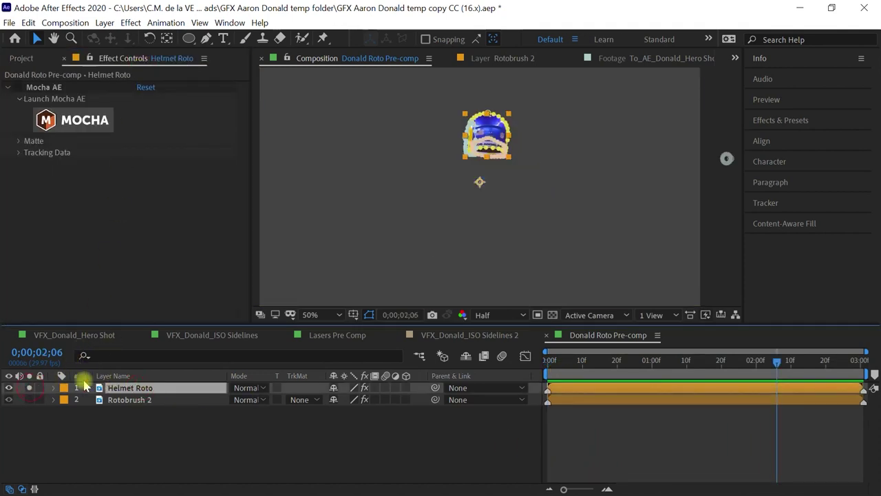
pyautogui.click(502, 435)
pyautogui.press('Home')
pyautogui.press('space')
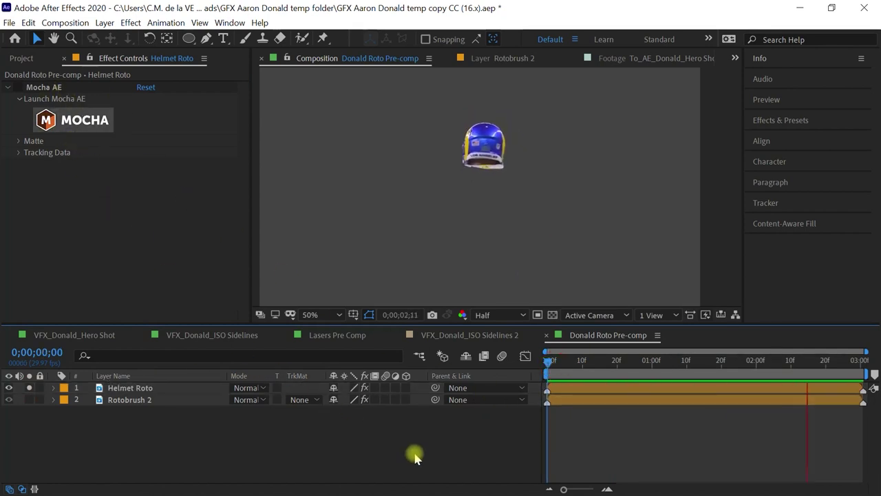
pyautogui.click(29, 388)
pyautogui.click(124, 399)
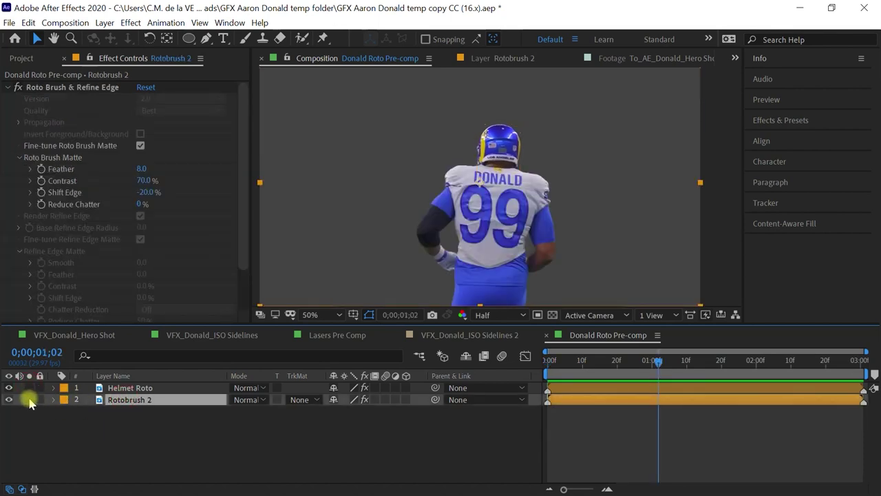
pyautogui.click(365, 440)
pyautogui.press('Home')
pyautogui.press('space')
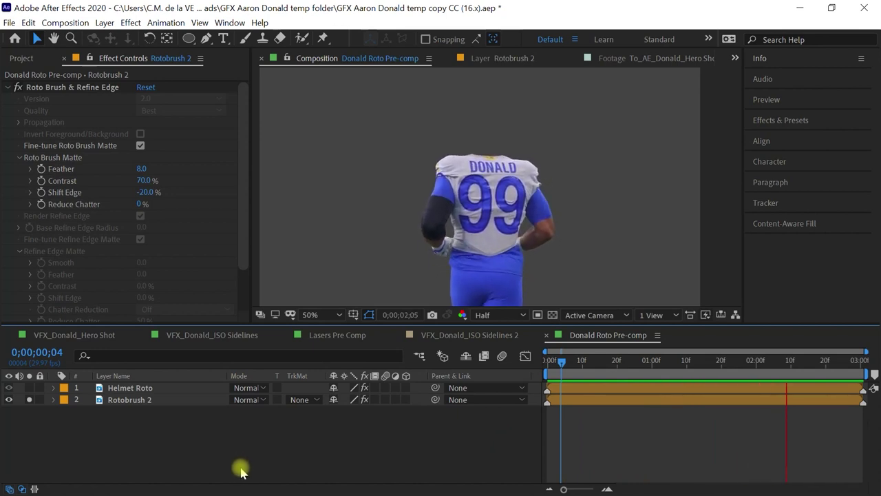
pyautogui.click(29, 399)
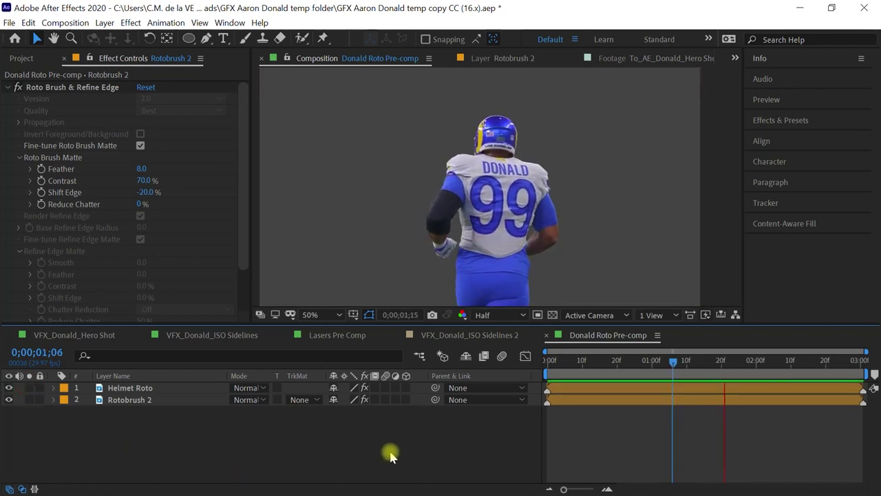
pyautogui.click(131, 388)
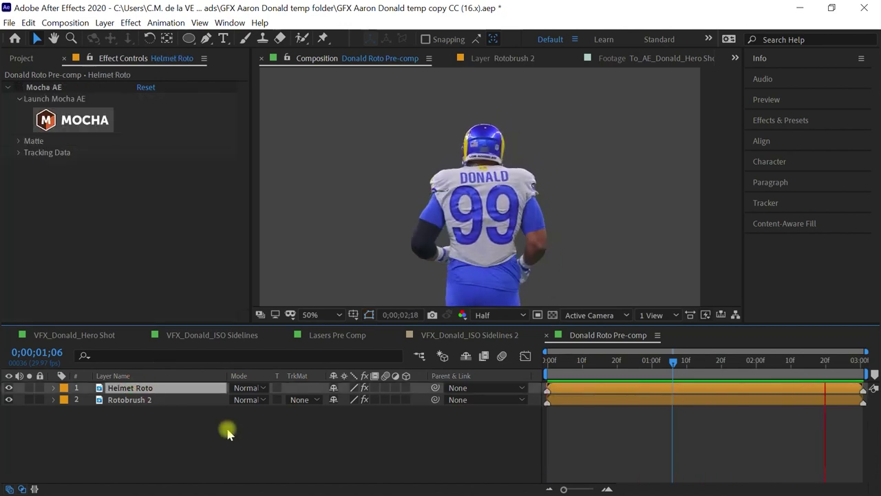
pyautogui.press('space')
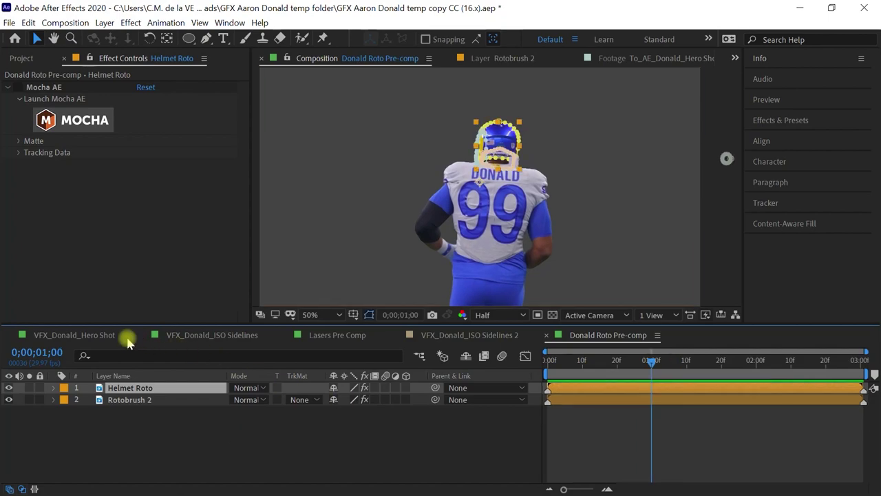
# Step: Switch back to VFX_Donald_Hero Shot and preview it from the start
pyautogui.click(117, 336)
pyautogui.press('Home')
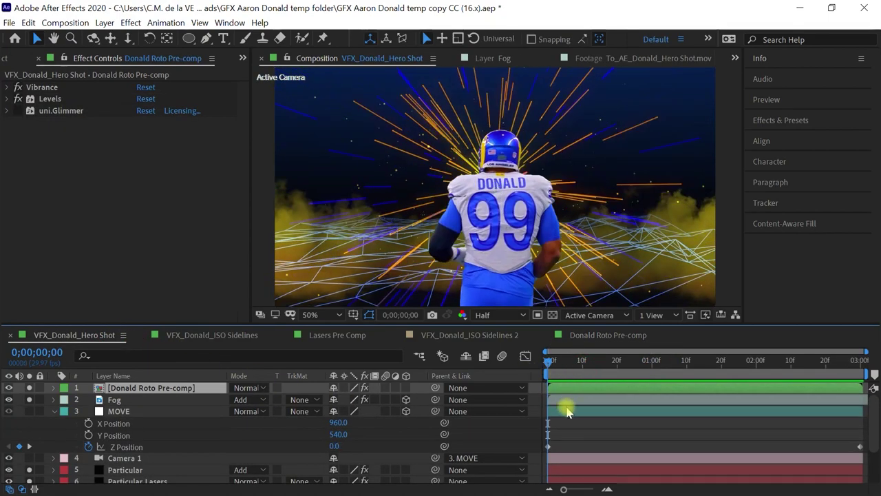
pyautogui.press('space')
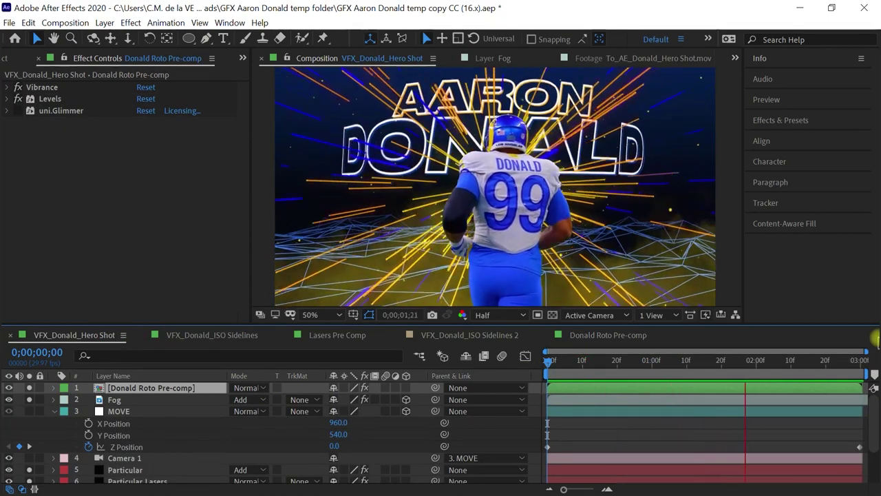
pyautogui.press('space')
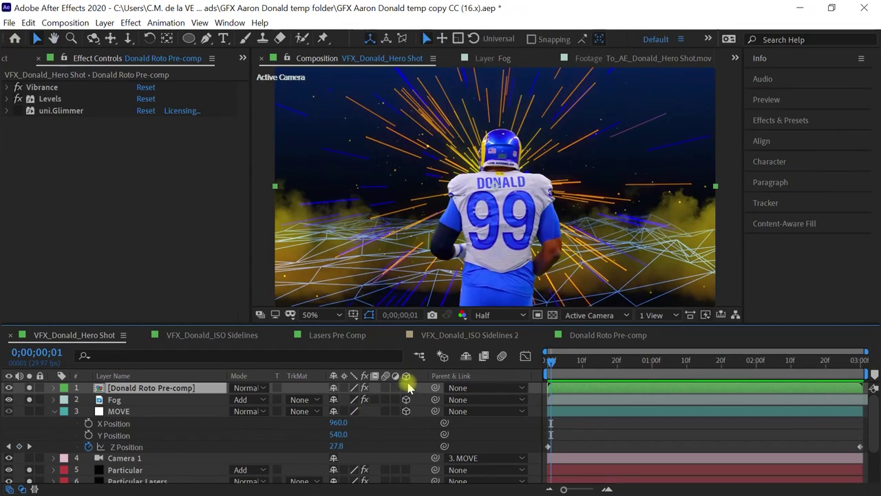
# Step: Collapse MOVE's position properties and inspect the Particular, Particular Lasers, Mir and BG layers
pyautogui.click(54, 412)
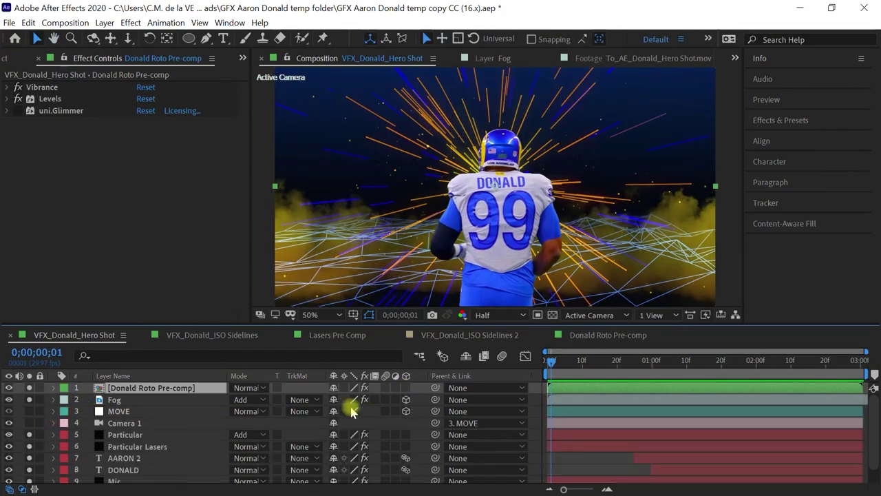
pyautogui.click(133, 436)
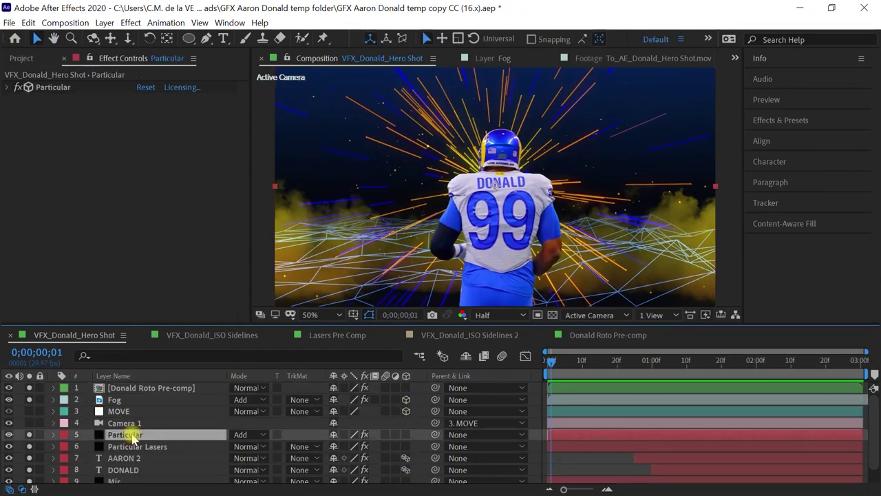
pyautogui.click(142, 448)
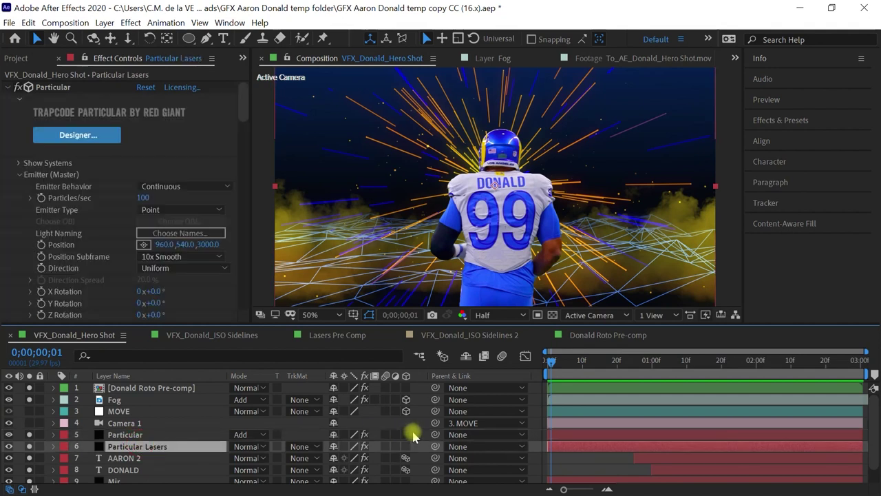
pyautogui.scroll(-1, 379, 460)
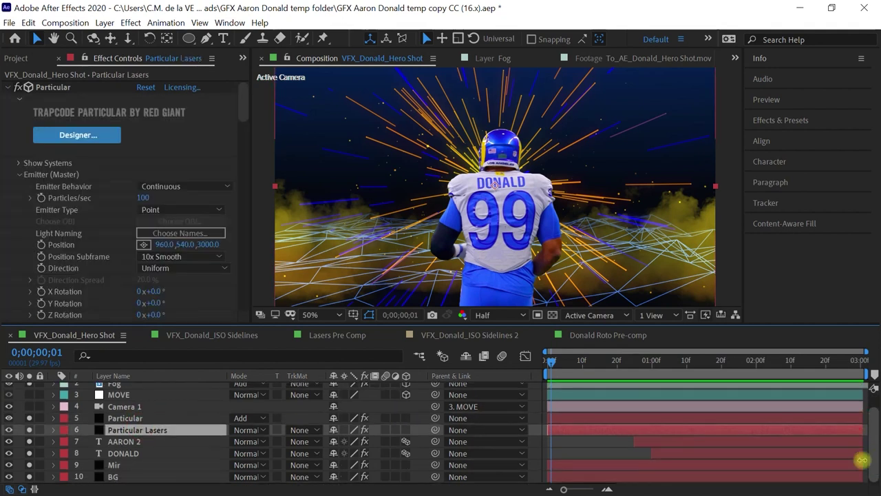
pyautogui.click(122, 465)
pyautogui.click(125, 477)
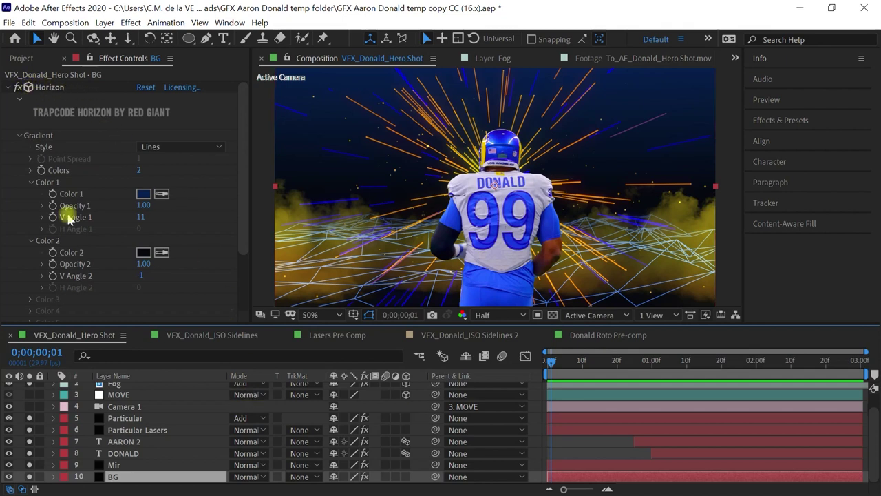
# Step: Recheck the Mir 3 floor and Particular Lasers settings, select Particular, and preview the finished shot
pyautogui.click(117, 465)
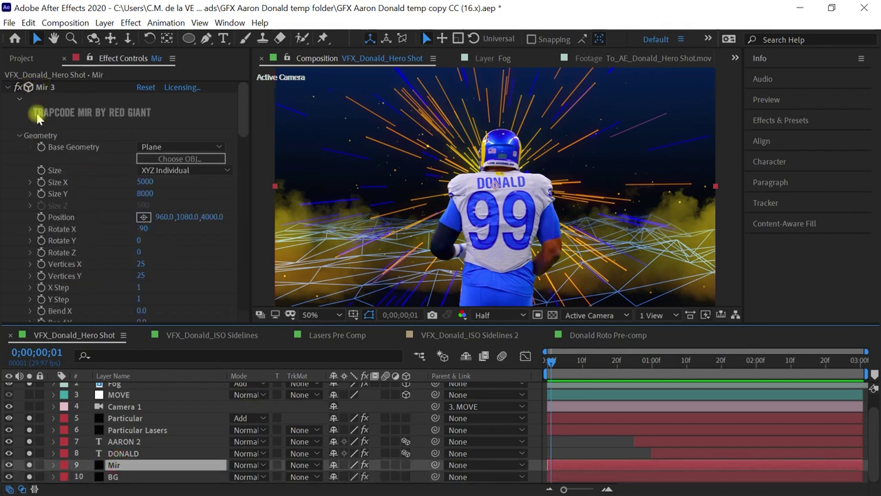
pyautogui.click(125, 430)
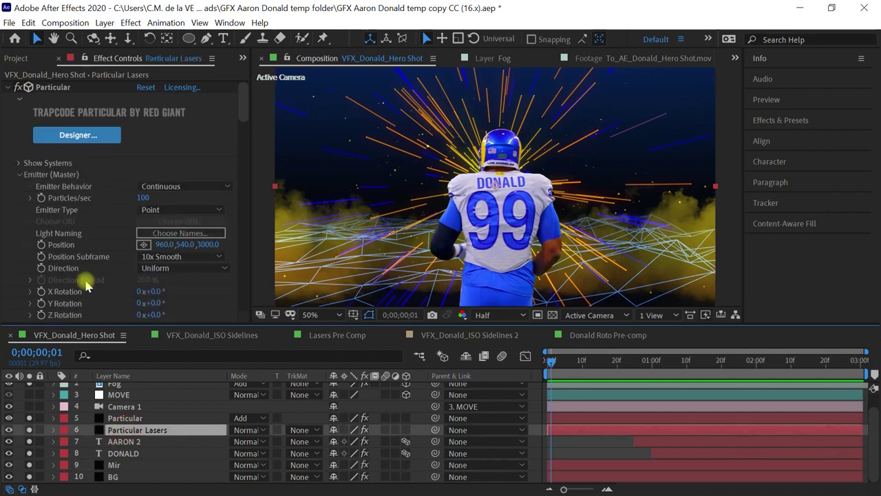
pyautogui.click(131, 418)
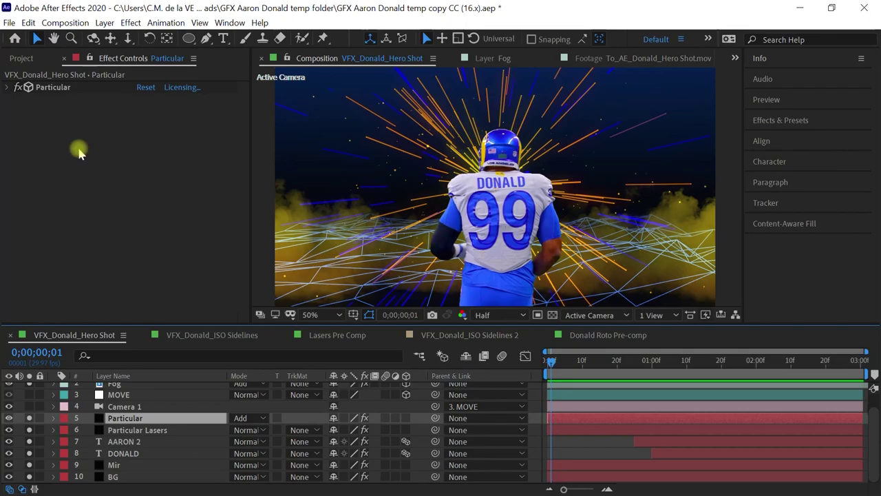
pyautogui.press('space')
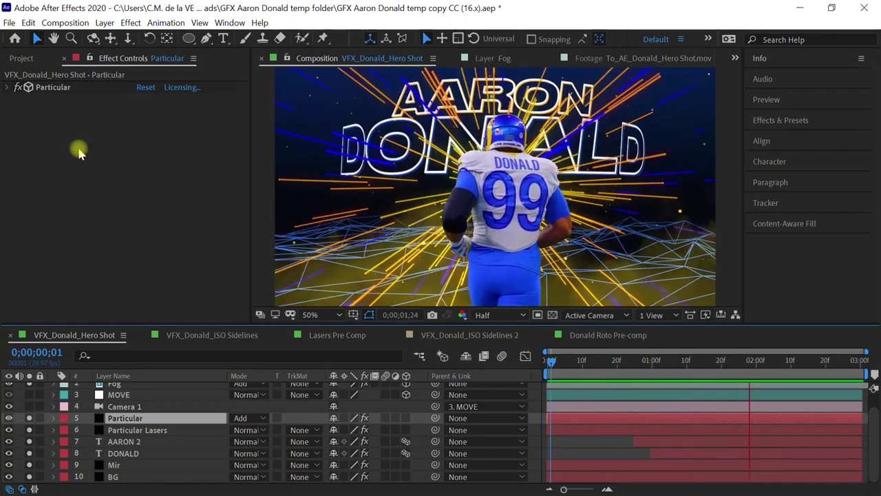